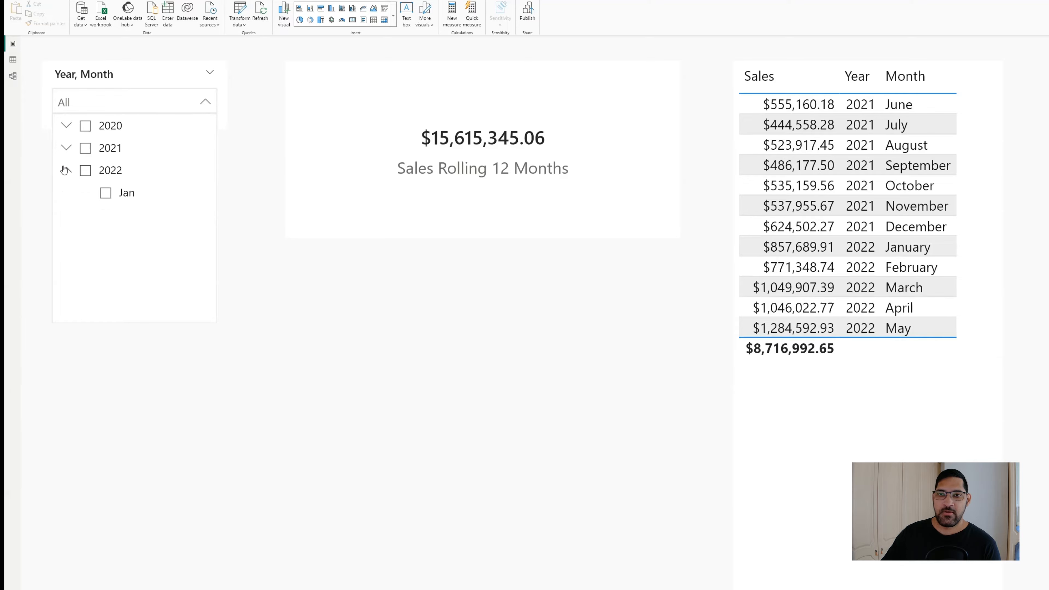
# - Filter the Sales Rolling 12 Months card to May 2022 with the Year, Month slicer, and toggle that month off again
pyautogui.scroll(-1, 114, 264)
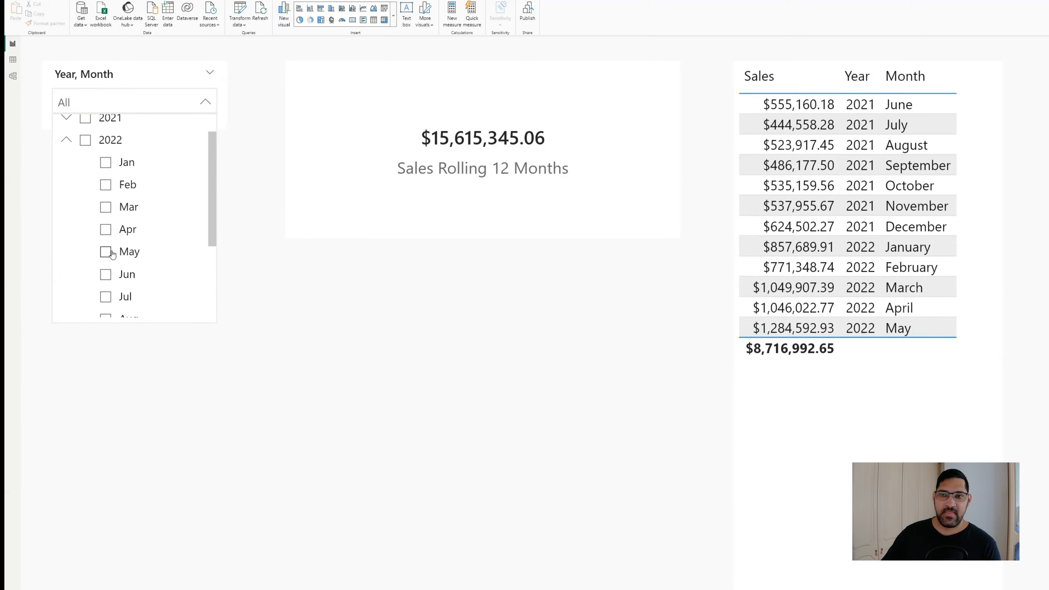
pyautogui.click(105, 254)
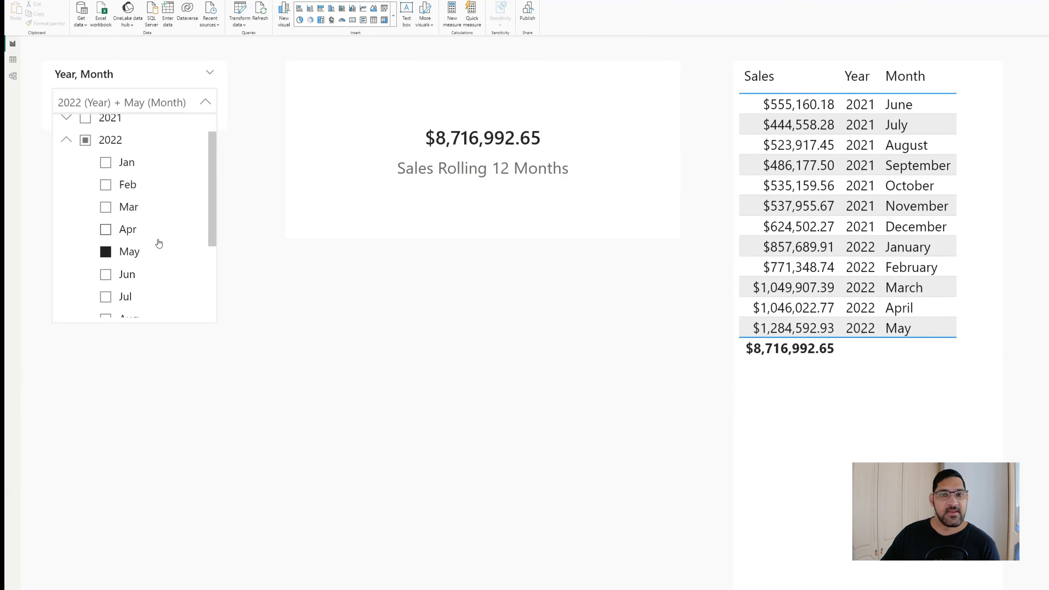
pyautogui.click(106, 253)
# - Examine the data model's relationship between OrderDate in FactInternetSales and Date in DateTable
pyautogui.click(17, 85)
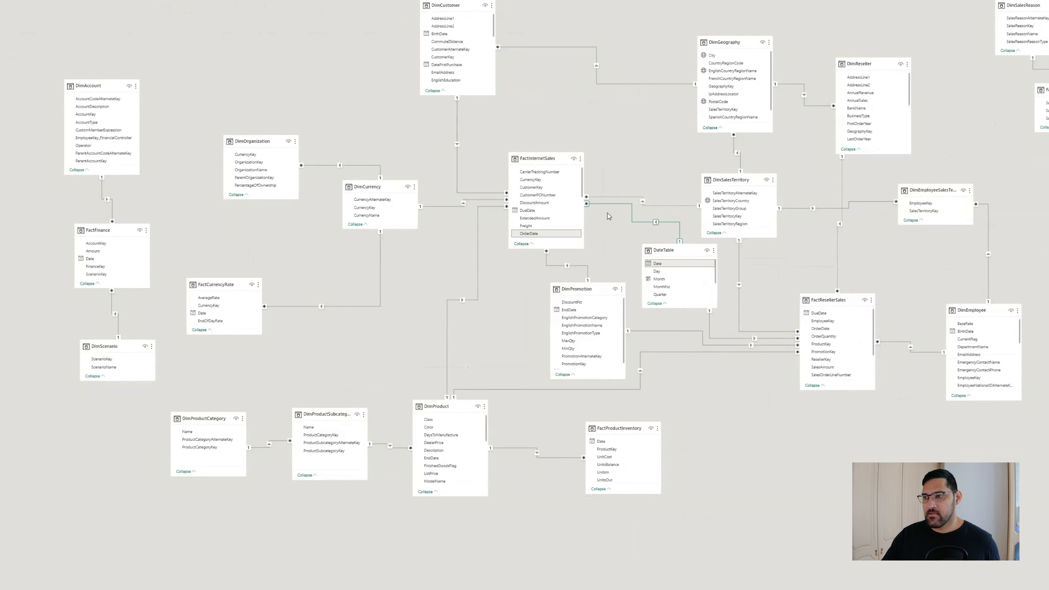
pyautogui.scroll(1, 607, 214)
pyautogui.scroll(3, 607, 214)
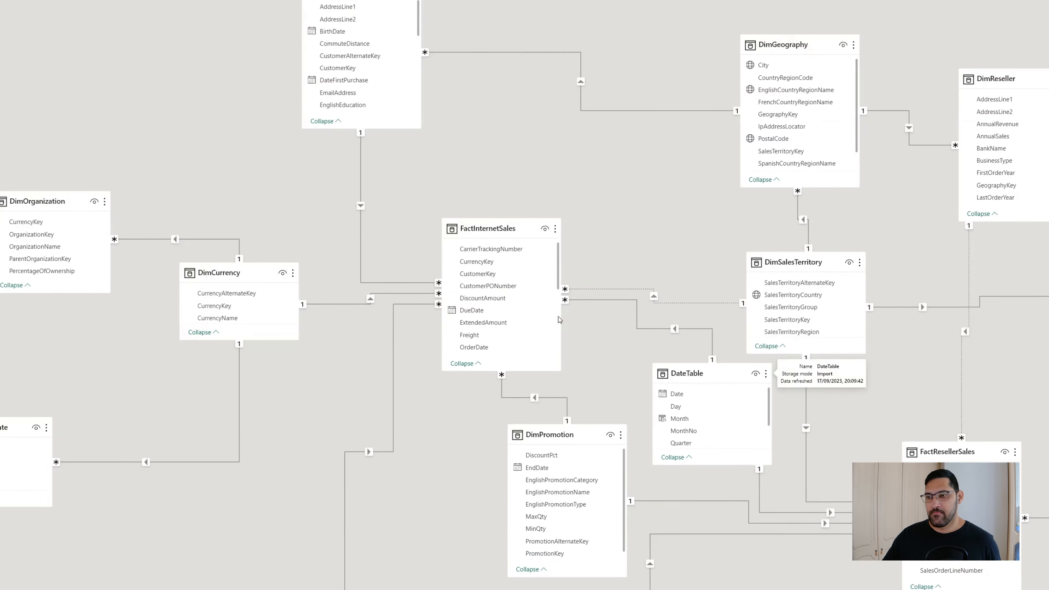
pyautogui.scroll(-2, 536, 272)
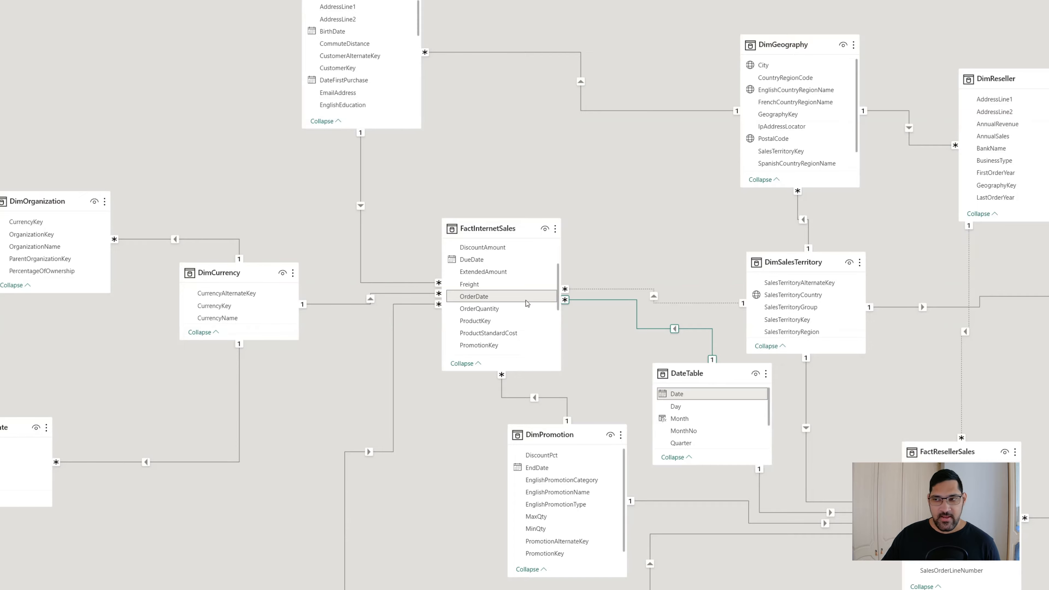
pyautogui.scroll(-2, 488, 298)
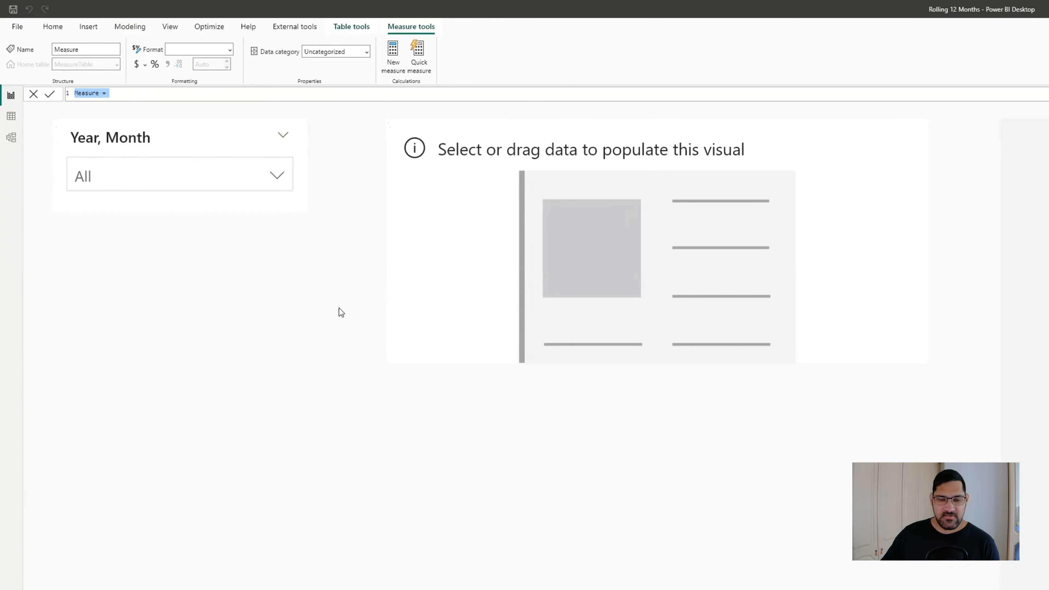
# - Define the new measure as Sales = SUM(FactInternetSales[SalesAmount])
pyautogui.write('Sales =')
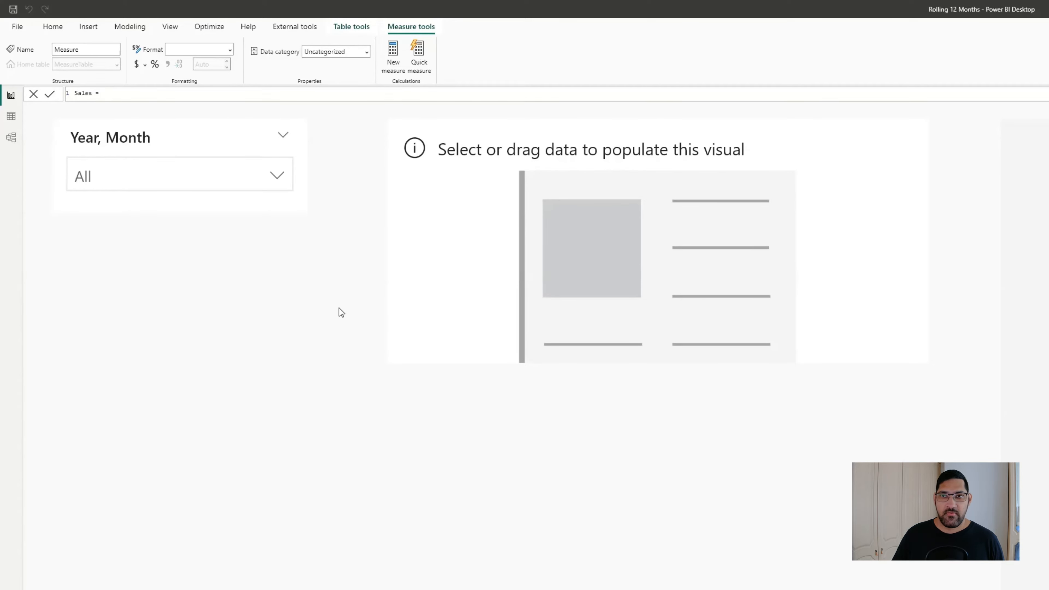
pyautogui.write(' SUM(')
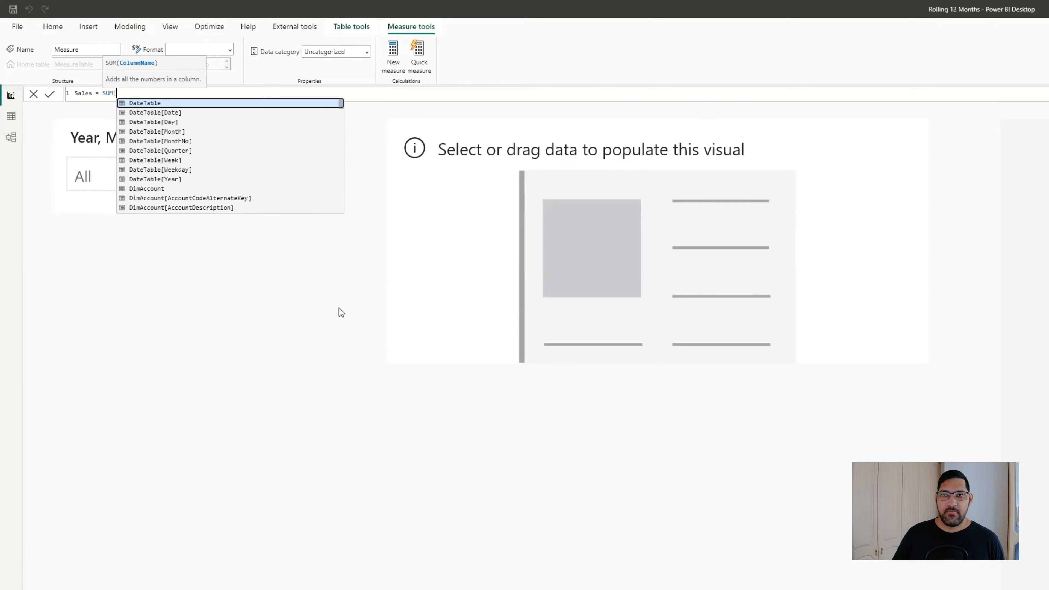
pyautogui.write('salesam')
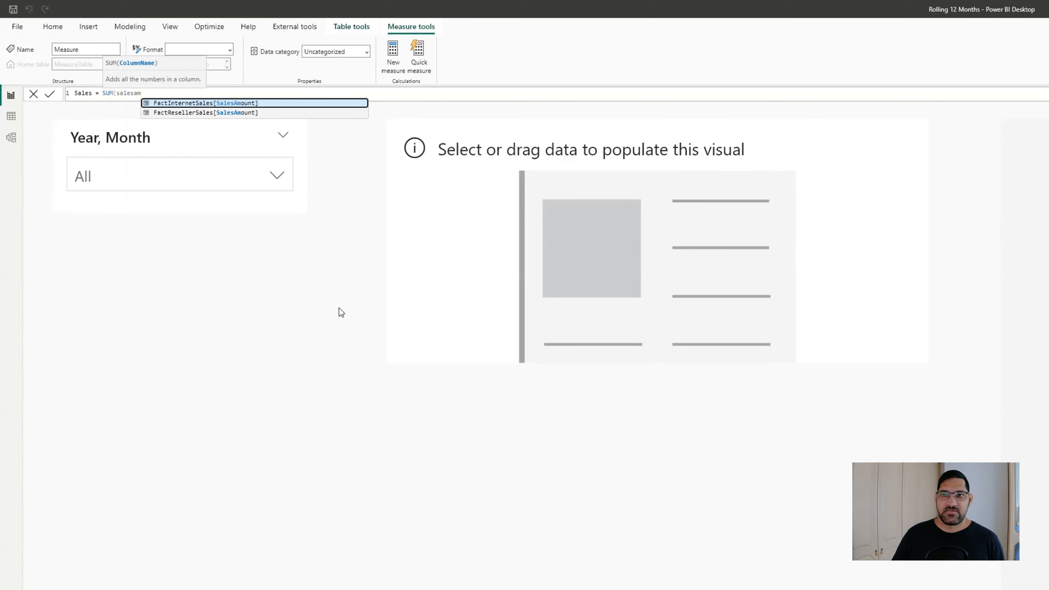
pyautogui.press('Tab')
pyautogui.write(')')
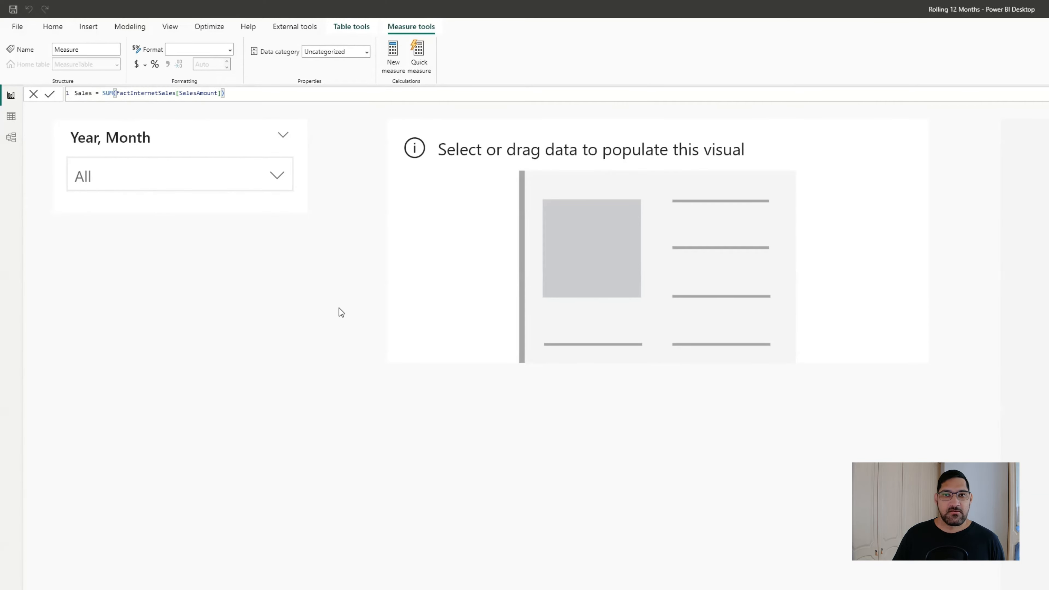
pyautogui.press('Return')
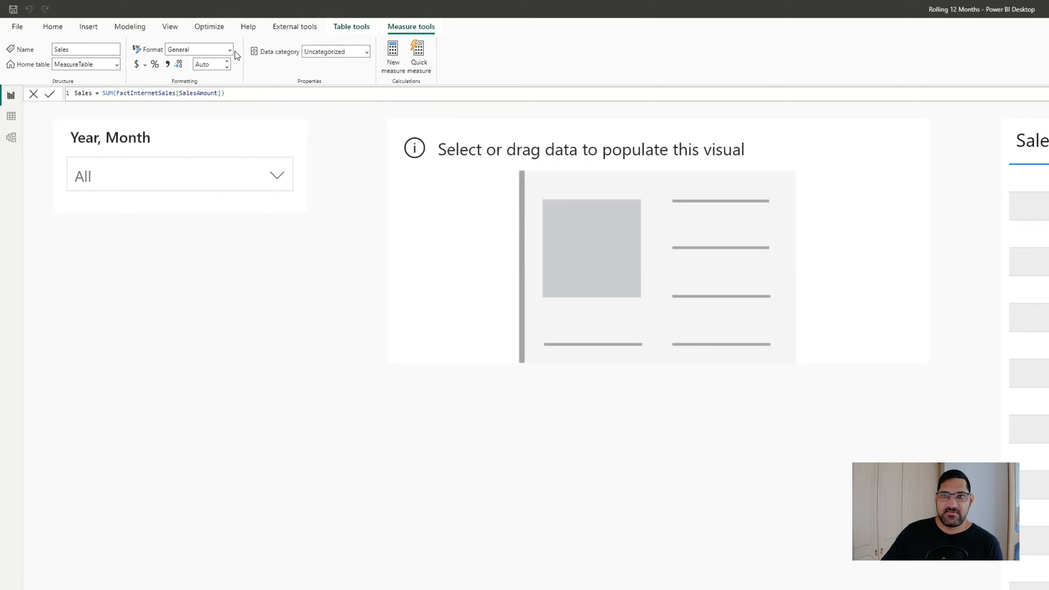
# - Format the Sales measure as dollar currency with a thousands separator
pyautogui.click(145, 66)
pyautogui.click(169, 117)
pyautogui.click(167, 65)
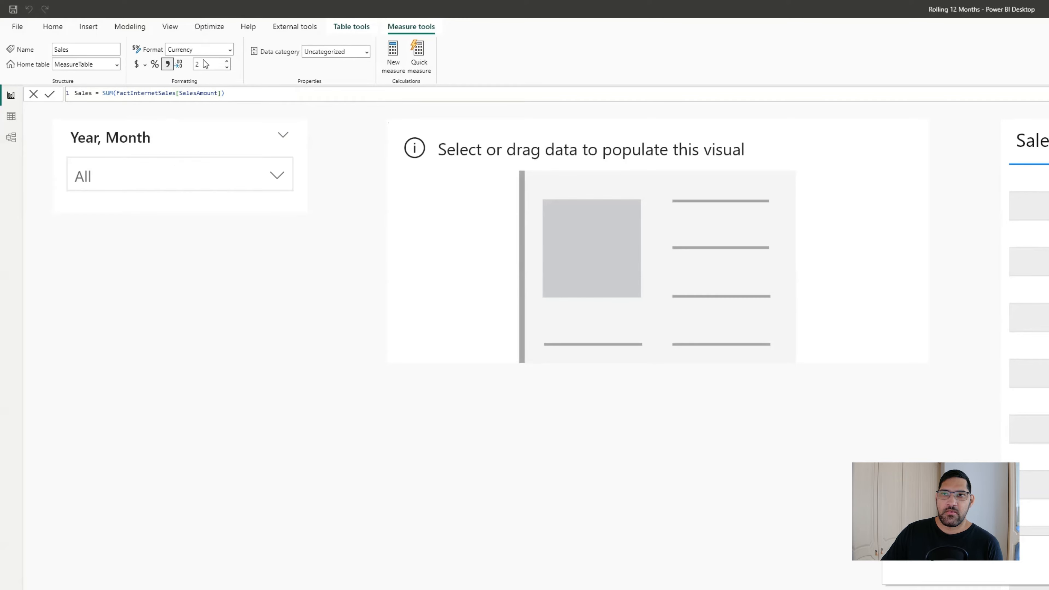
pyautogui.click(297, 330)
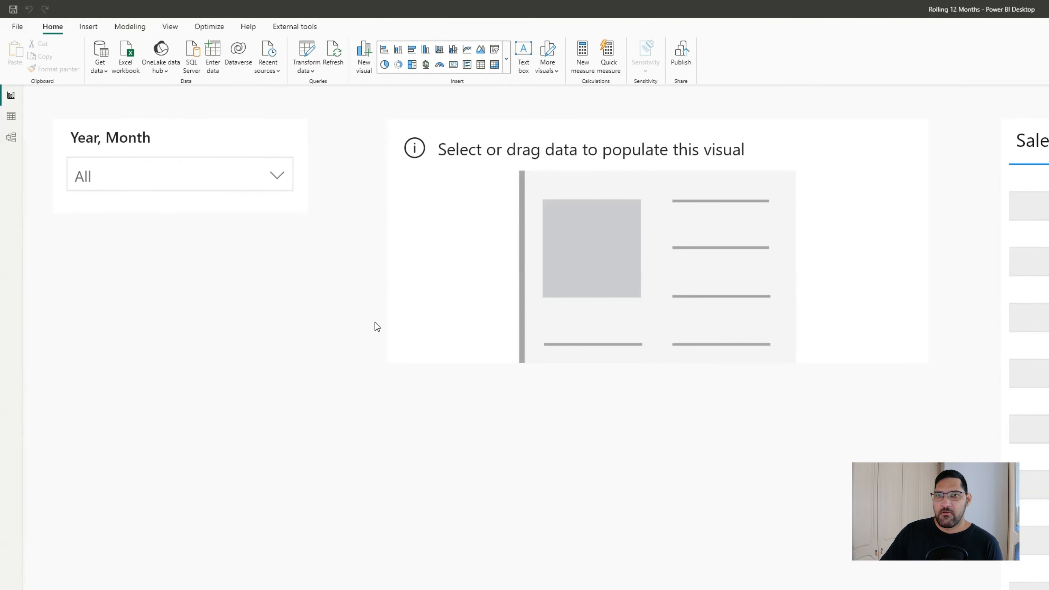
# - Add the Sales measure as a column to the Year and Month table and look through its monthly rows
pyautogui.click(595, 263)
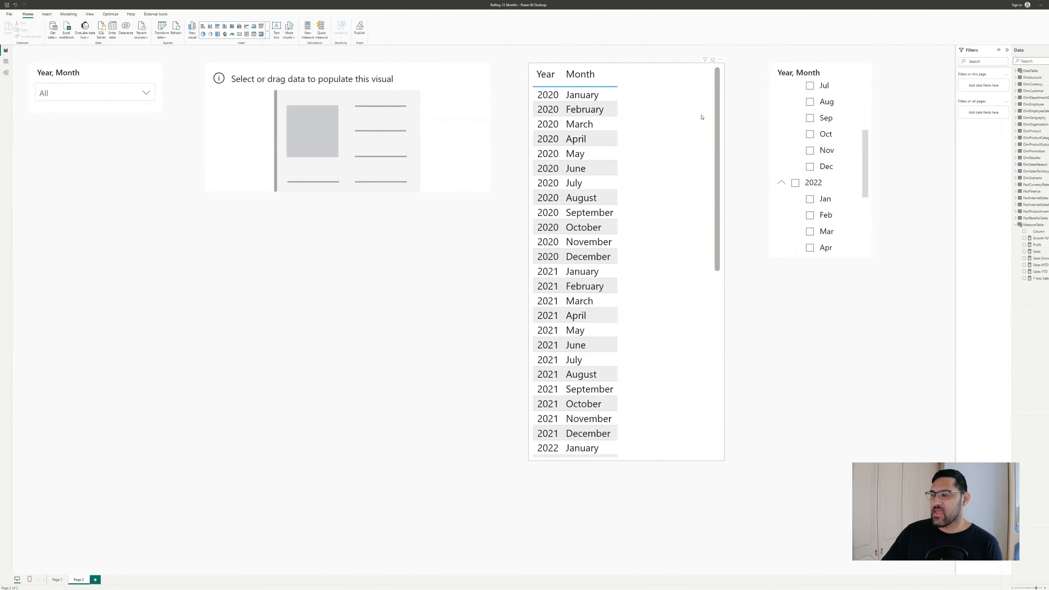
pyautogui.click(699, 69)
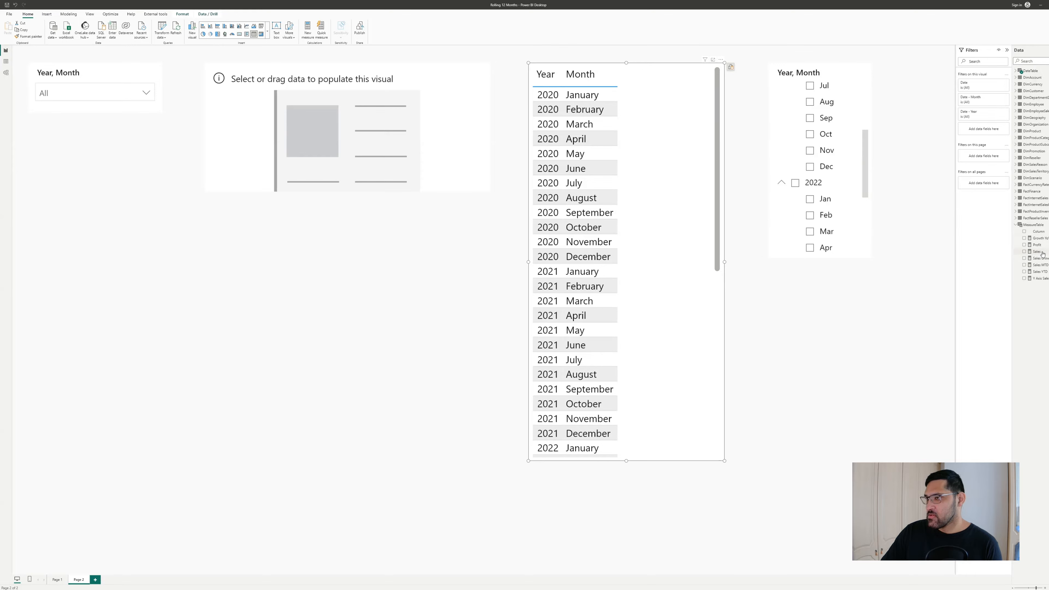
pyautogui.moveTo(1037, 252); pyautogui.dragTo(683, 197)
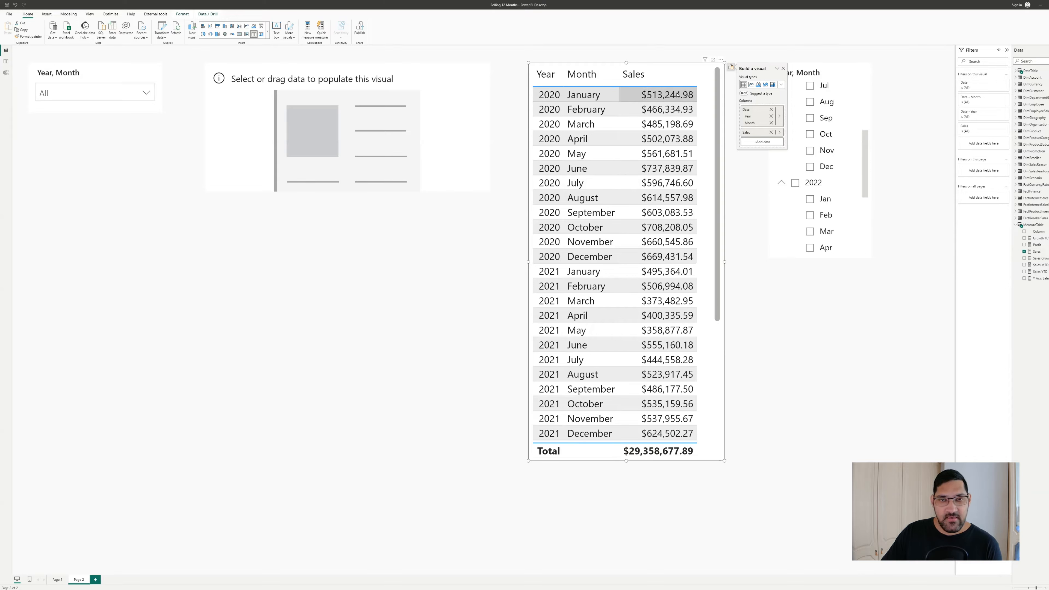
pyautogui.scroll(-5, 677, 421)
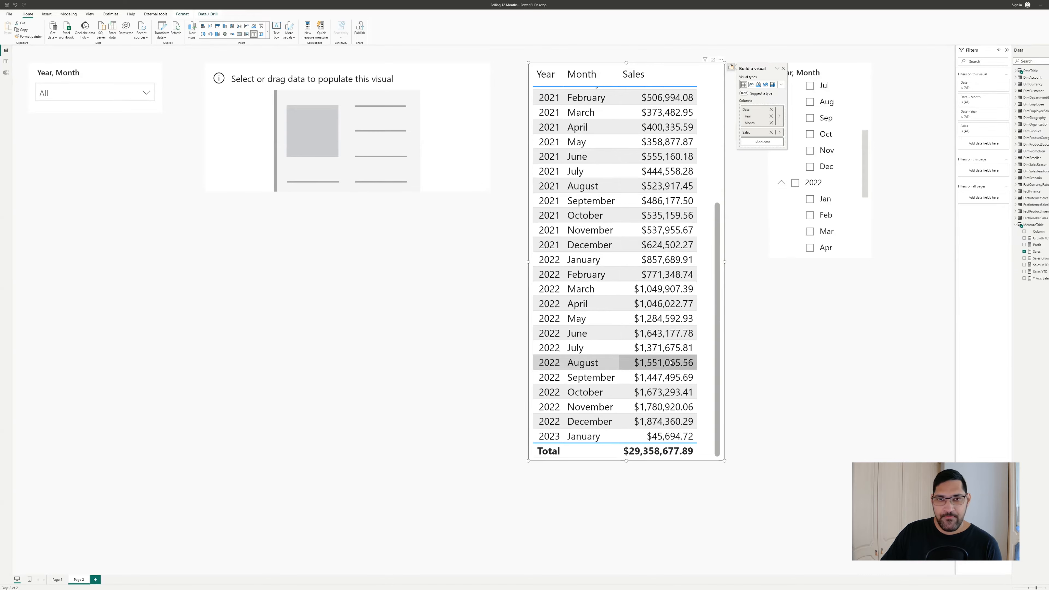
pyautogui.scroll(5, 671, 363)
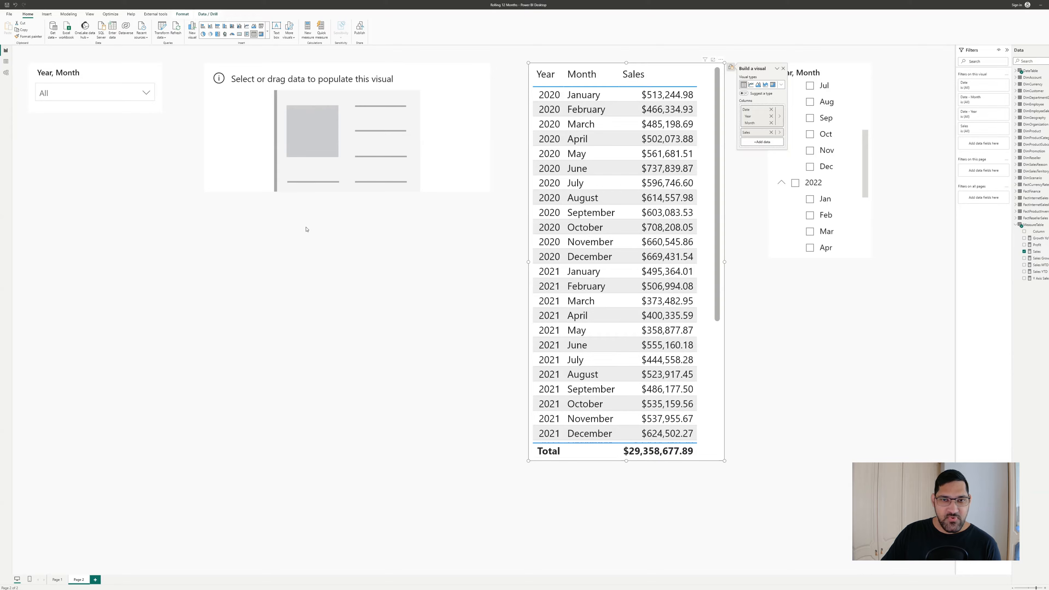
# - Create another measure named Rolling 12 Month Sales in MeasureTable and begin its formula on a new line
pyautogui.click(1037, 244)
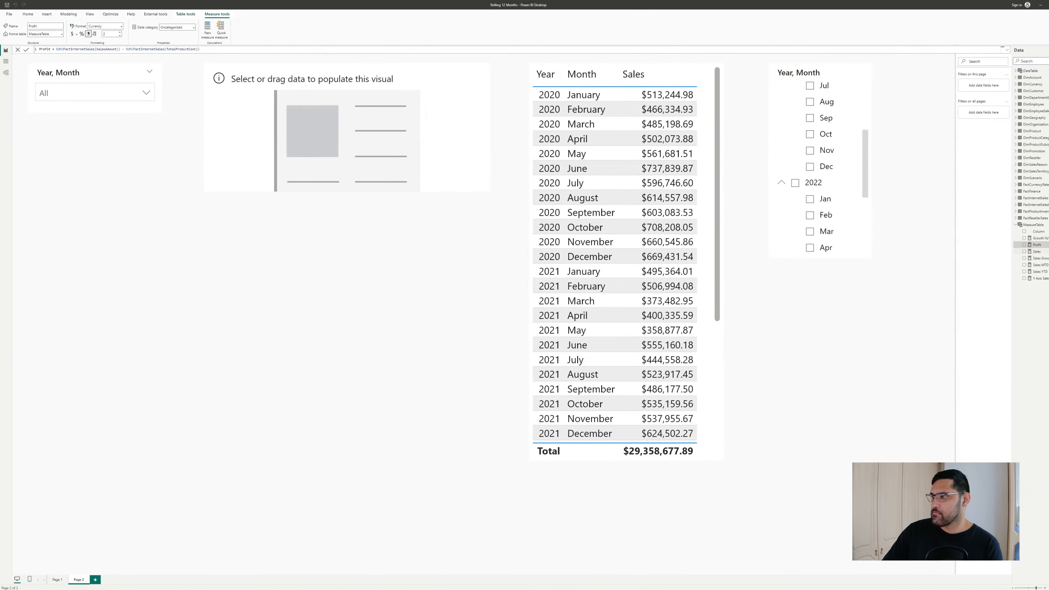
pyautogui.click(1037, 251)
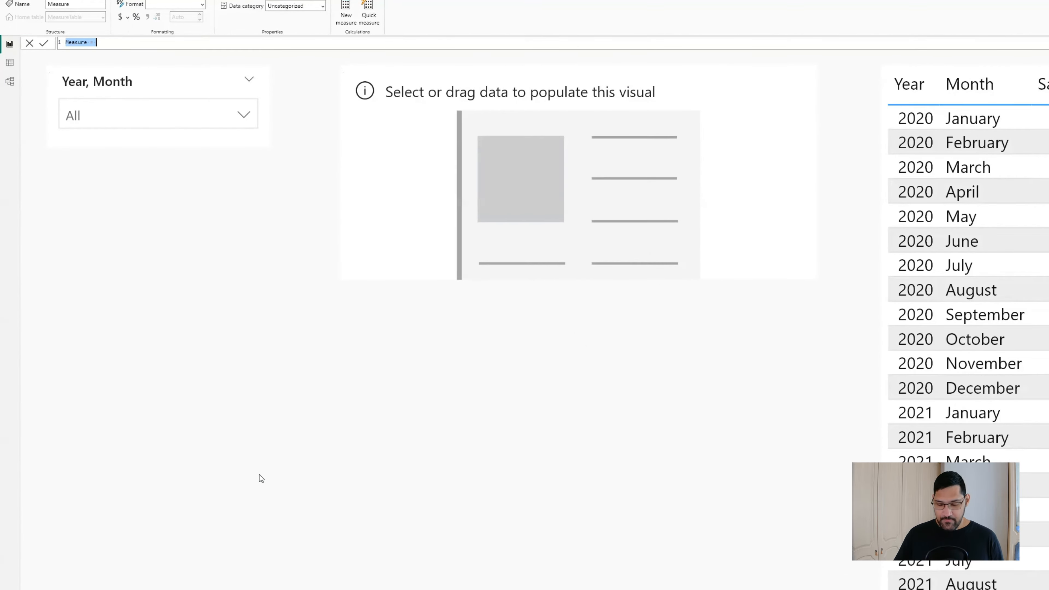
pyautogui.write('Rolling 123')
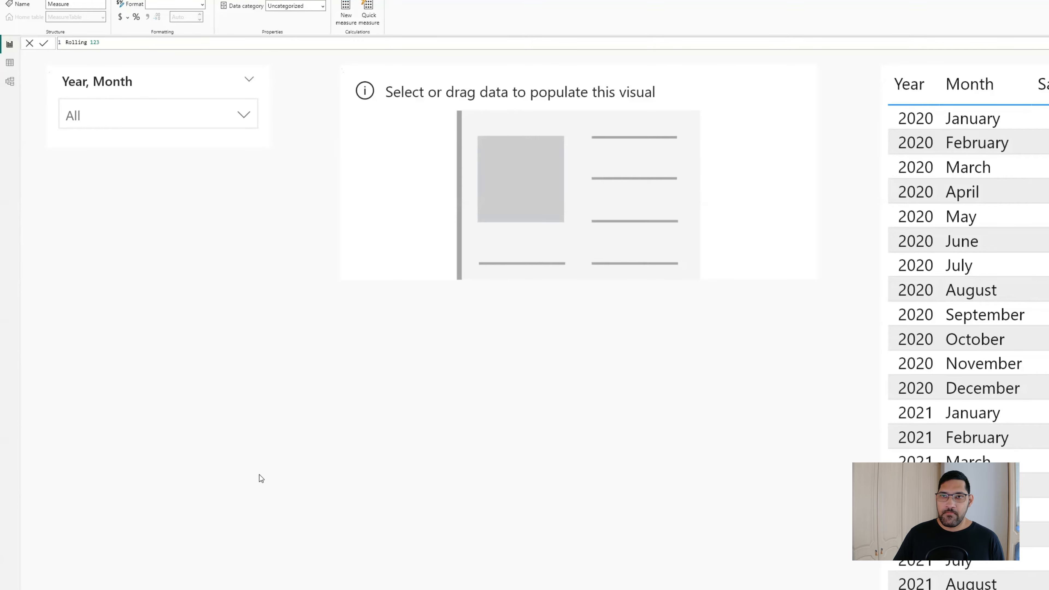
pyautogui.press('BackSpace')
pyautogui.write(' Month Sales ')
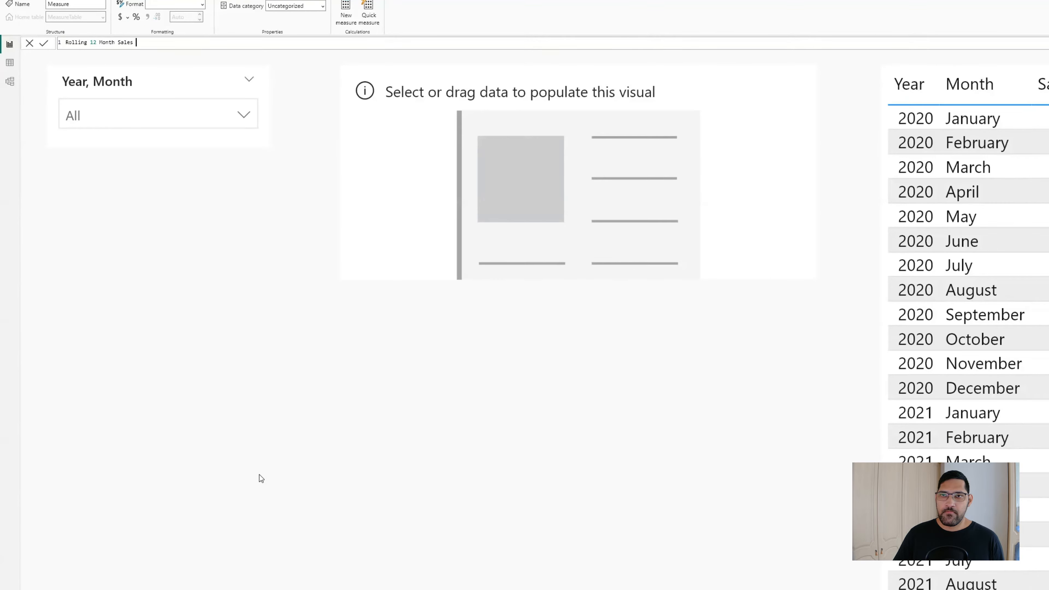
pyautogui.write('=')
pyautogui.hotkey('shift', 'Return')
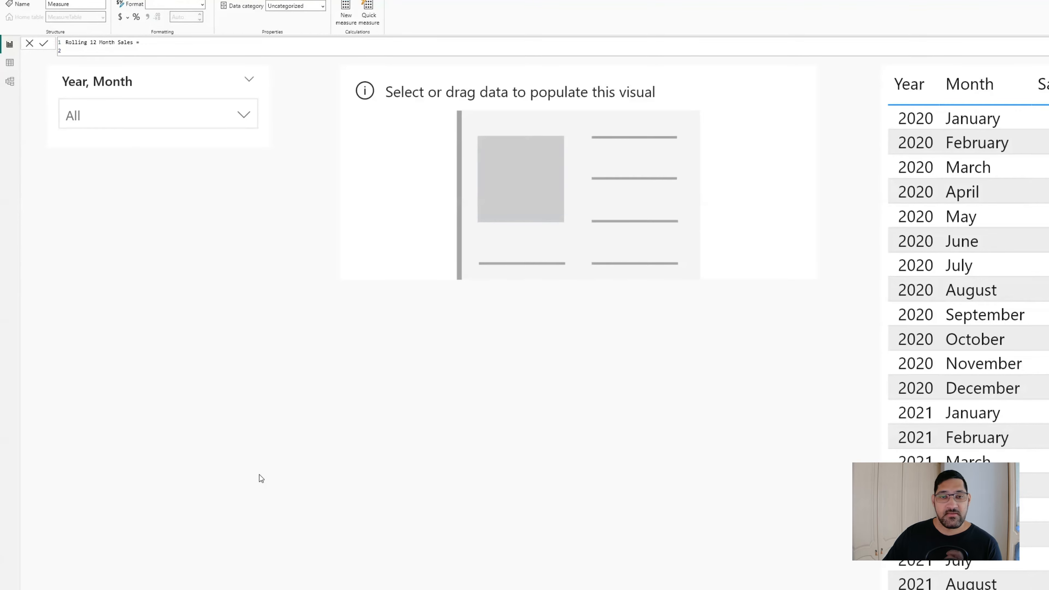
# - Declare a variable LastDate = LASTDATE(DateTable[Date]) in the Rolling 12 Month Sales formula
pyautogui.write('var')
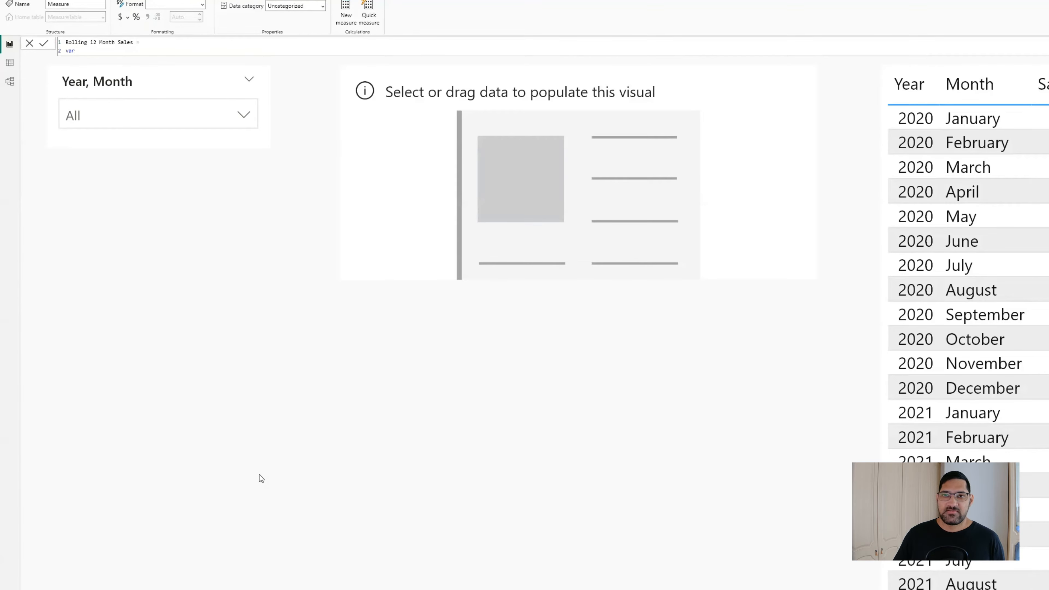
pyautogui.write(' M')
pyautogui.press('BackSpace')
pyautogui.write('LastDate')
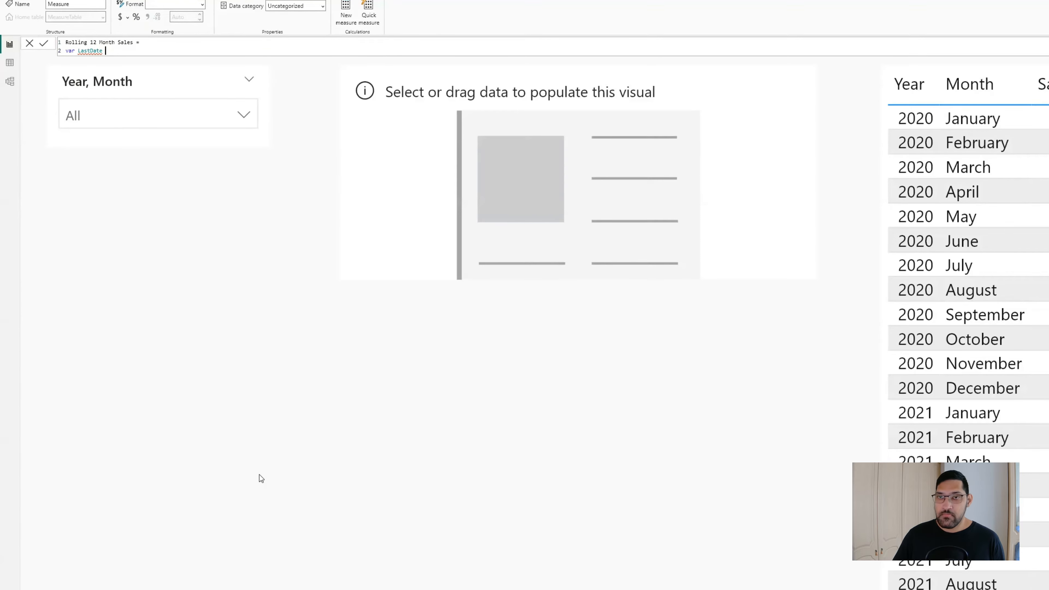
pyautogui.write(' = last')
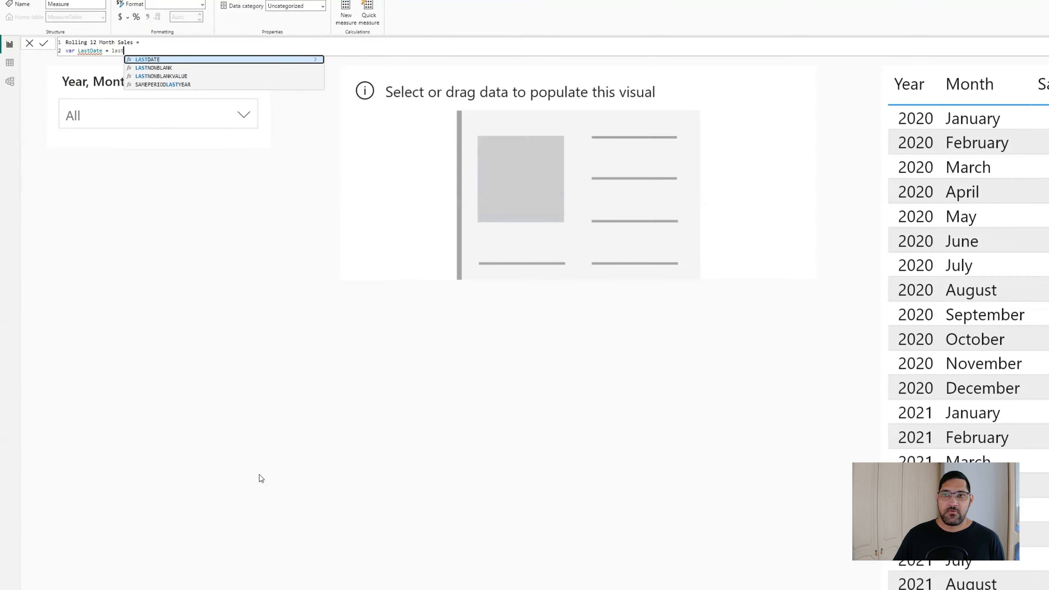
pyautogui.press('Tab')
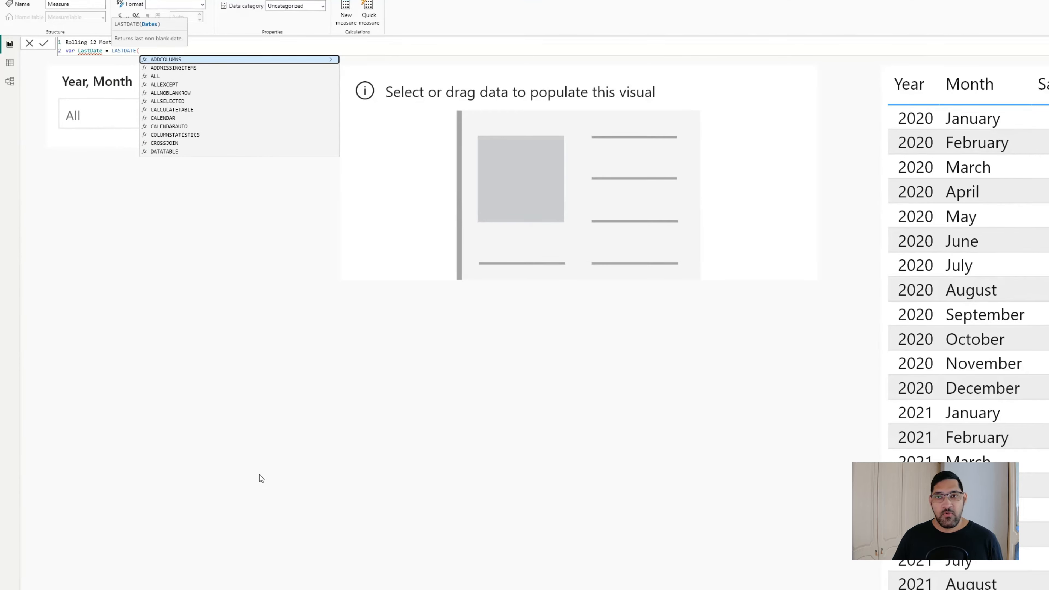
pyautogui.write('date')
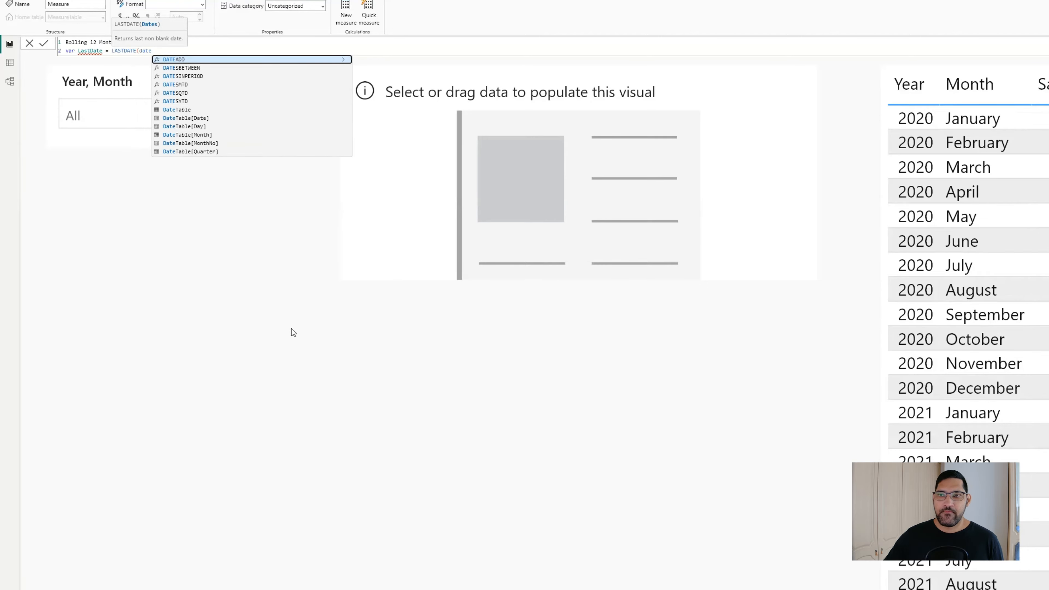
pyautogui.click(193, 118)
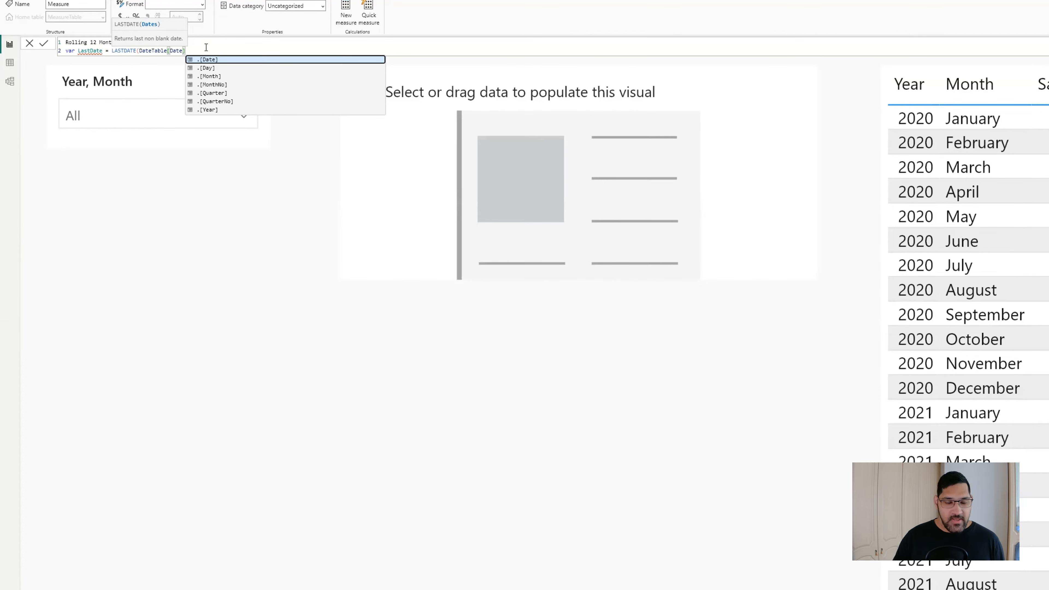
pyautogui.write(')')
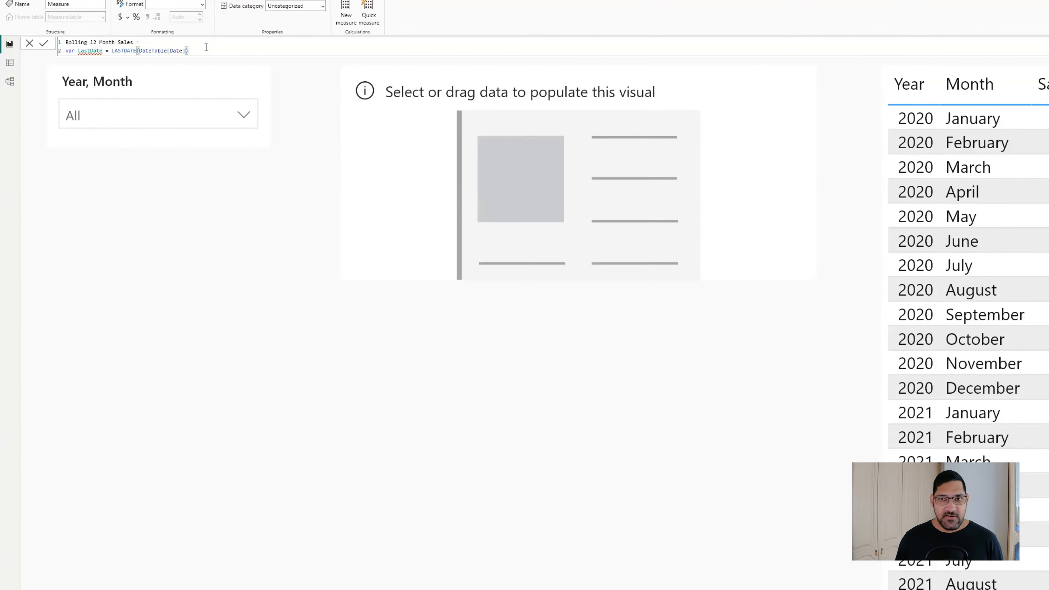
pyautogui.hotkey('shift', 'Return')
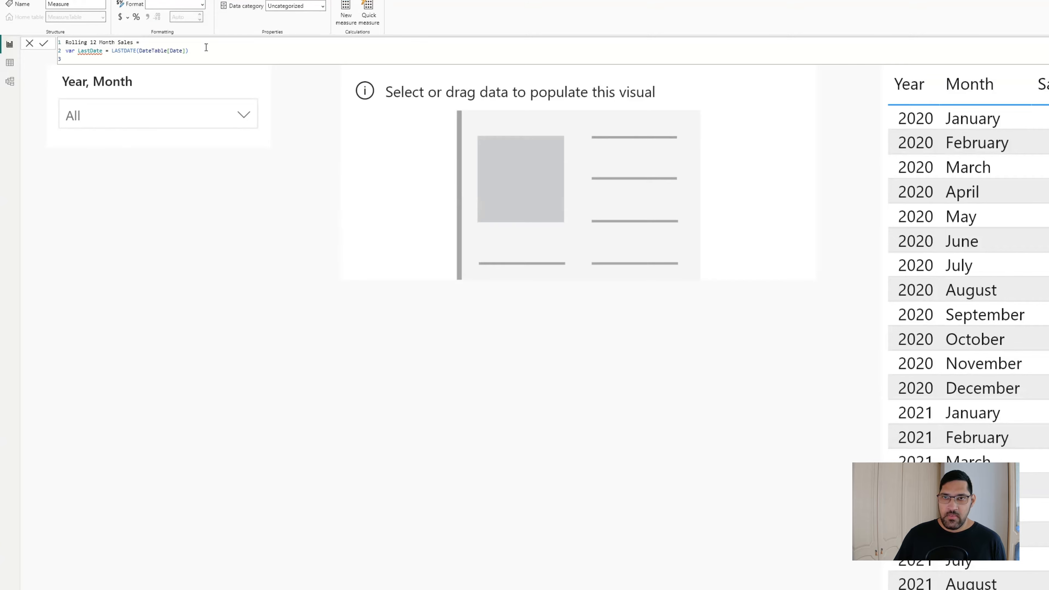
# - Add a return statement below the variable and start entering the variable's name as the returned result
pyautogui.write('return')
pyautogui.hotkey('shift', 'Return')
pyautogui.write('Las')
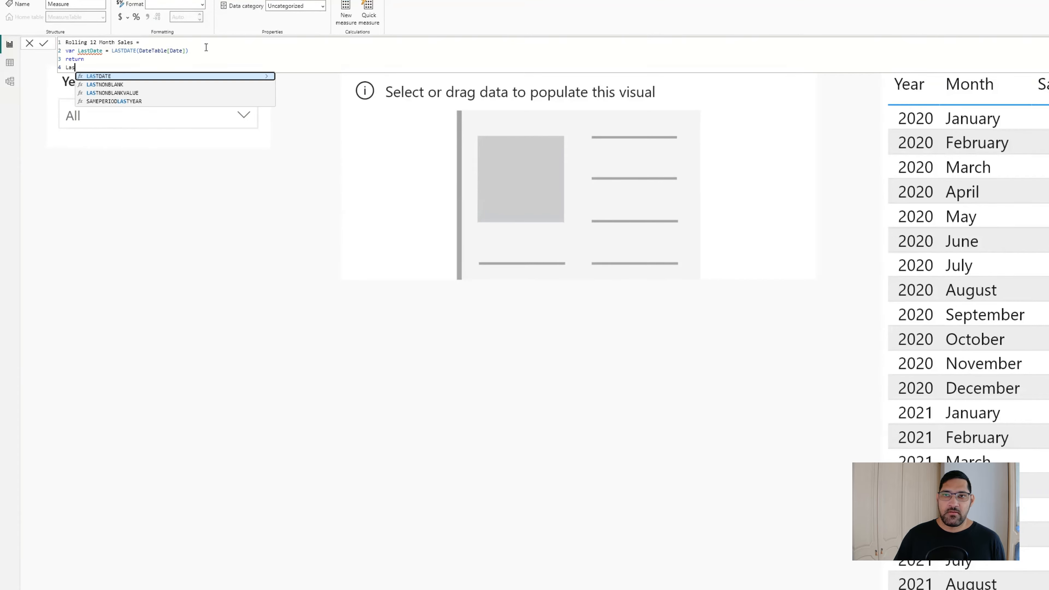
pyautogui.write('td')
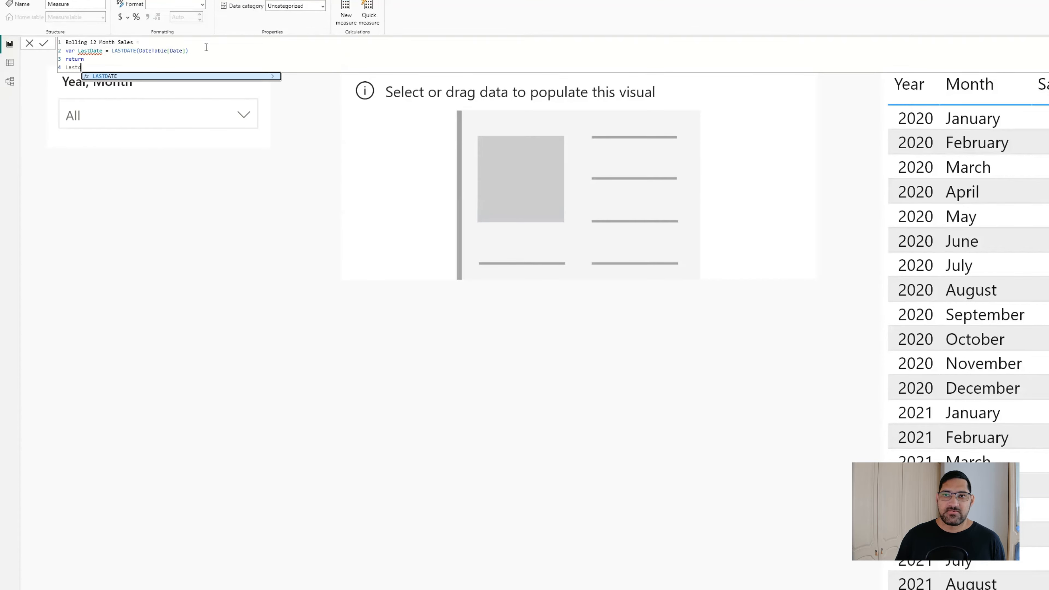
# - Rename the declared variable on the formula's second line to MaxDate
pyautogui.press('Up')
pyautogui.press('Up')
pyautogui.press('Right')
pyautogui.press('Right')
pyautogui.press('Right')
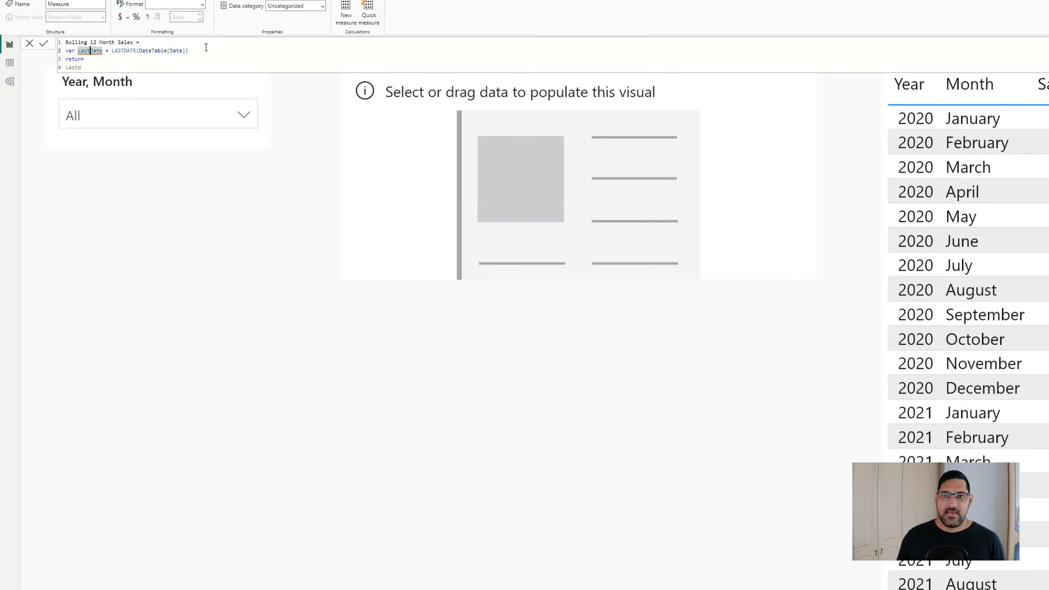
pyautogui.press('BackSpace')
pyautogui.press('BackSpace')
pyautogui.press('BackSpace')
pyautogui.press('BackSpace')
pyautogui.write('Max')
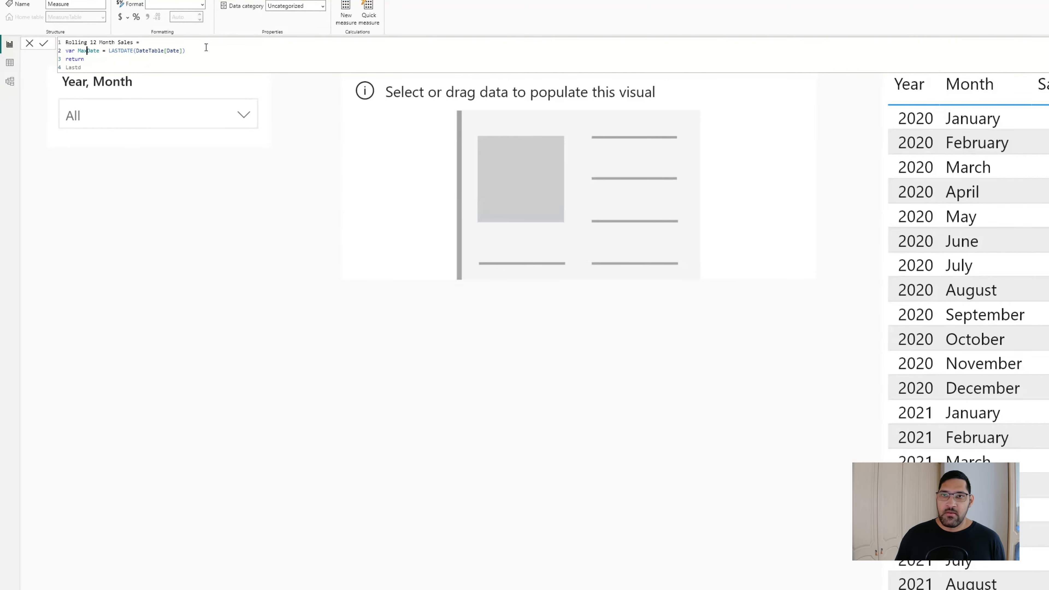
# - Replace the partial result below return with MaxDate and commit the Rolling 12 Month Sales measure
pyautogui.press('Down')
pyautogui.press('Down')
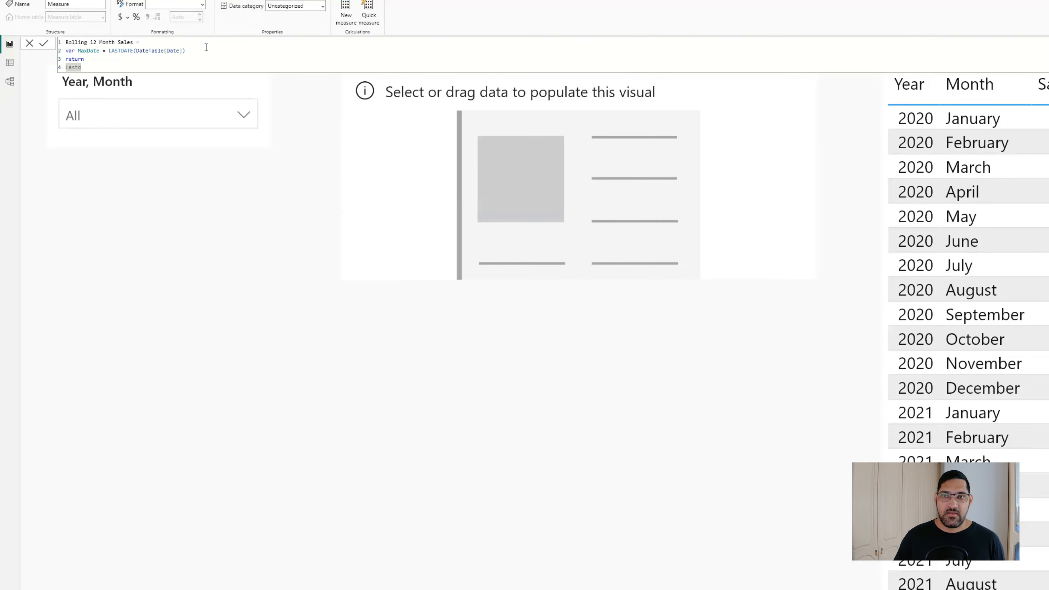
pyautogui.press('BackSpace')
pyautogui.press('BackSpace')
pyautogui.press('BackSpace')
pyautogui.press('BackSpace')
pyautogui.press('BackSpace')
pyautogui.write('MaxDate')
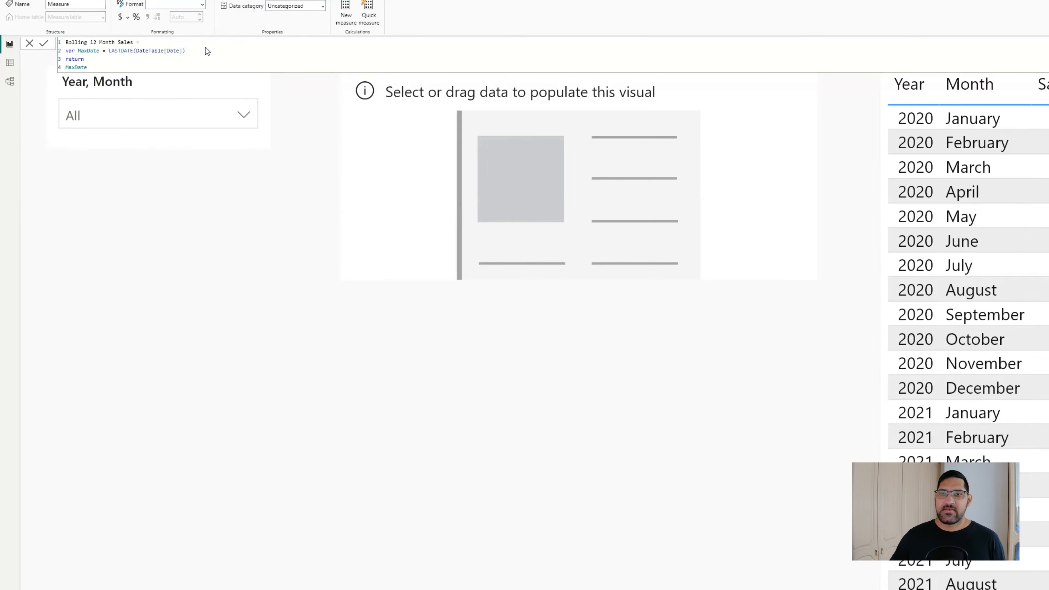
pyautogui.press('Return')
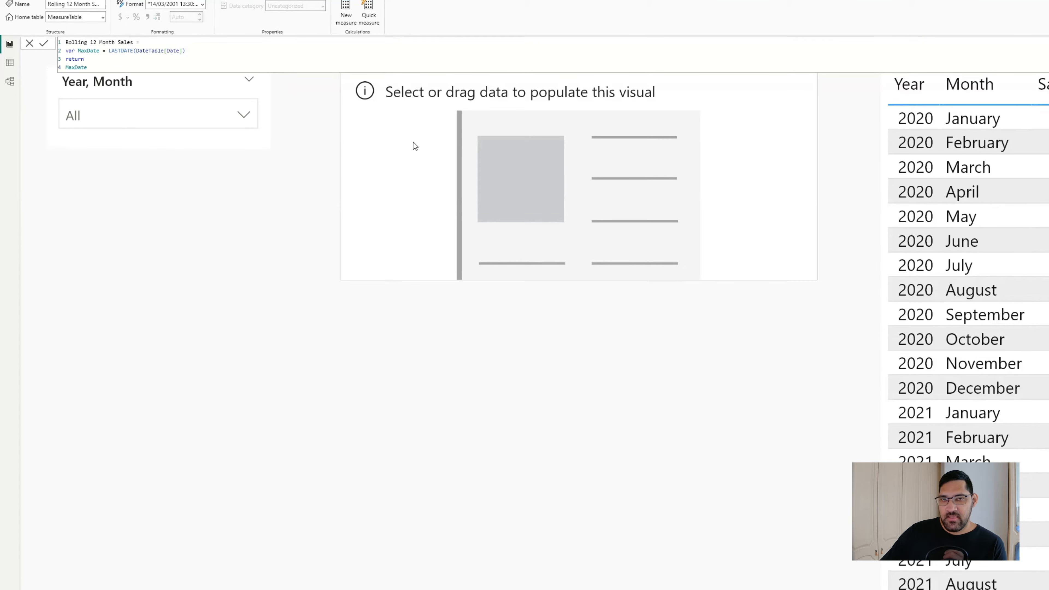
# - Add a card visual showing the Rolling 12 Month Sales measure on the empty canvas and enlarge it to fit the full date
pyautogui.click(369, 410)
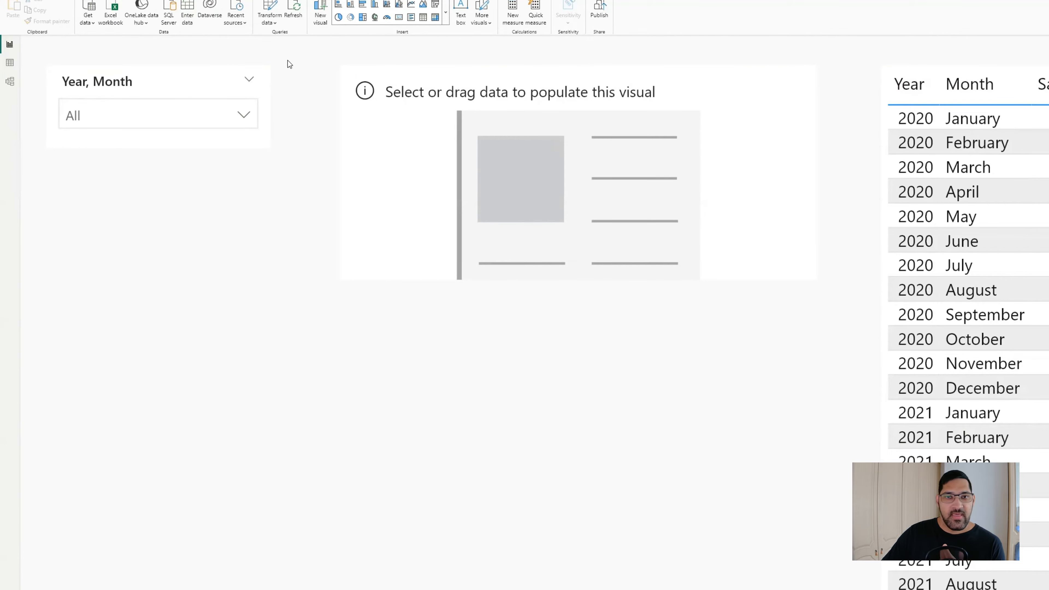
pyautogui.click(351, 16)
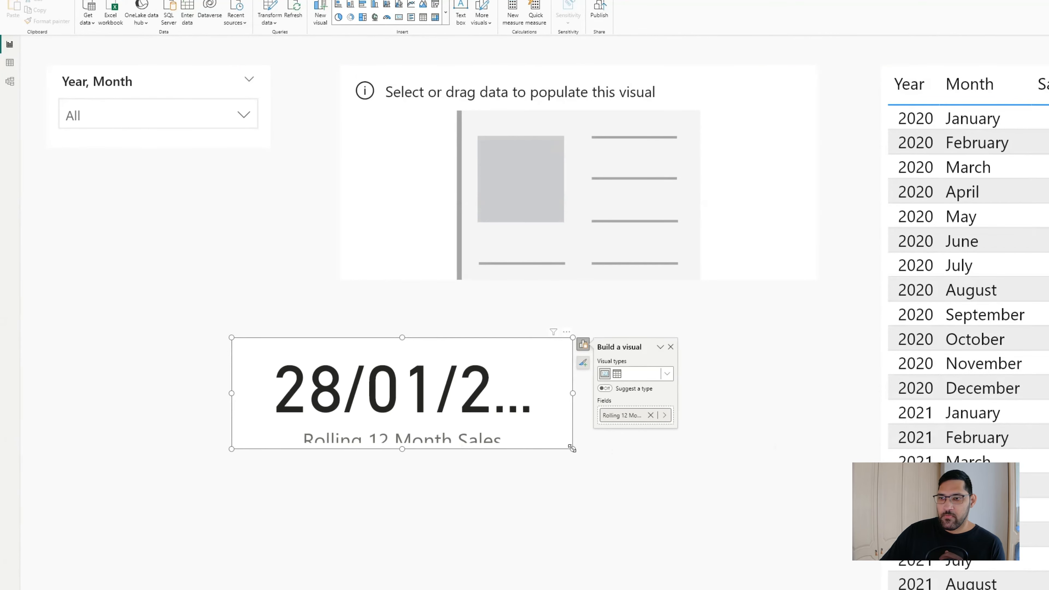
pyautogui.moveTo(572, 449); pyautogui.dragTo(762, 554)
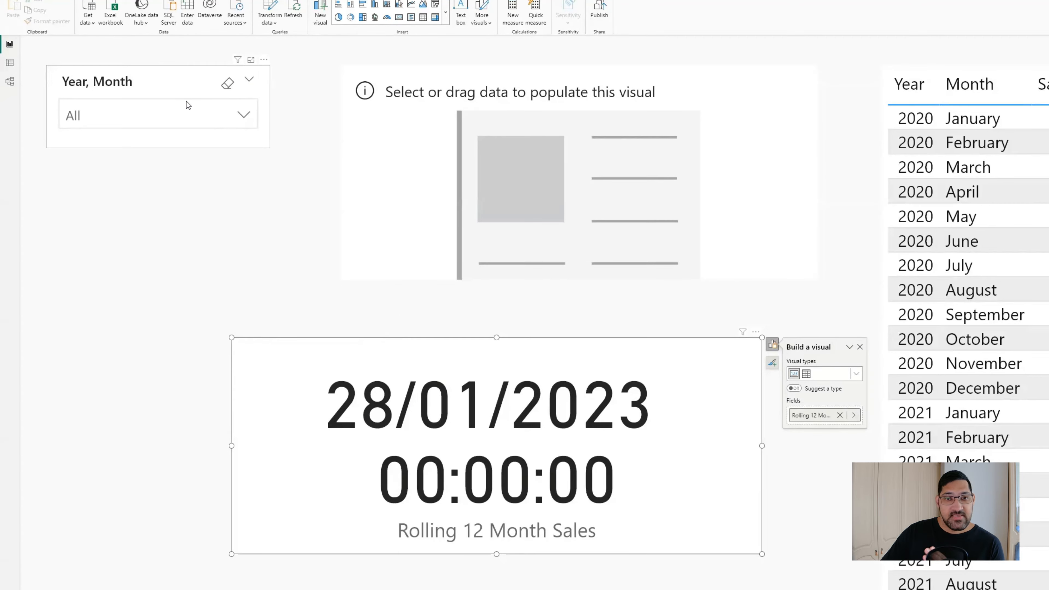
# - Filter the Year, Month slicer to May 2022, switch the selection to Jun 2022, and close its list
pyautogui.click(183, 119)
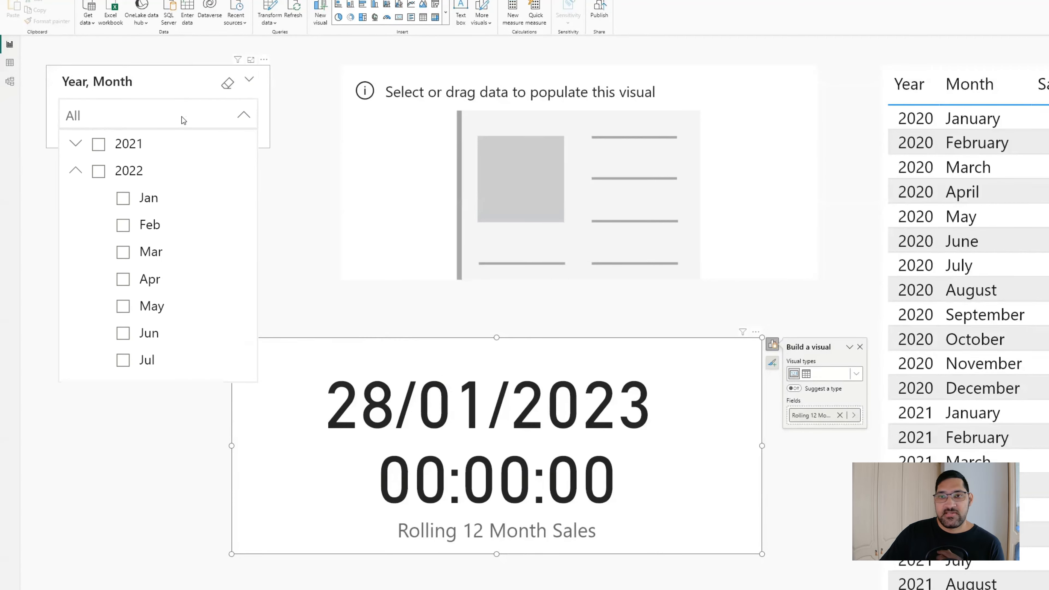
pyautogui.click(121, 307)
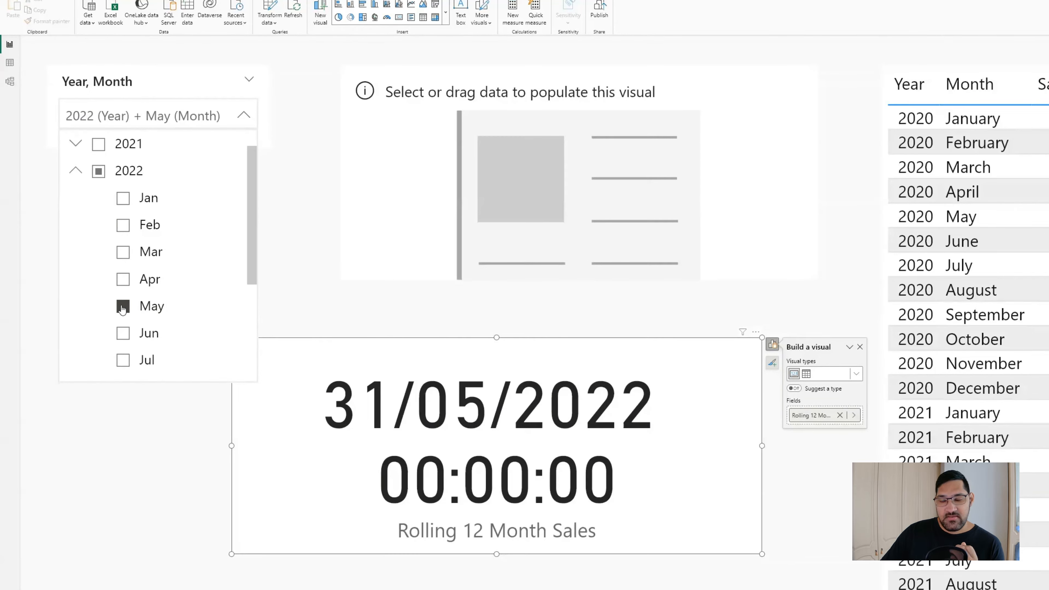
pyautogui.click(124, 337)
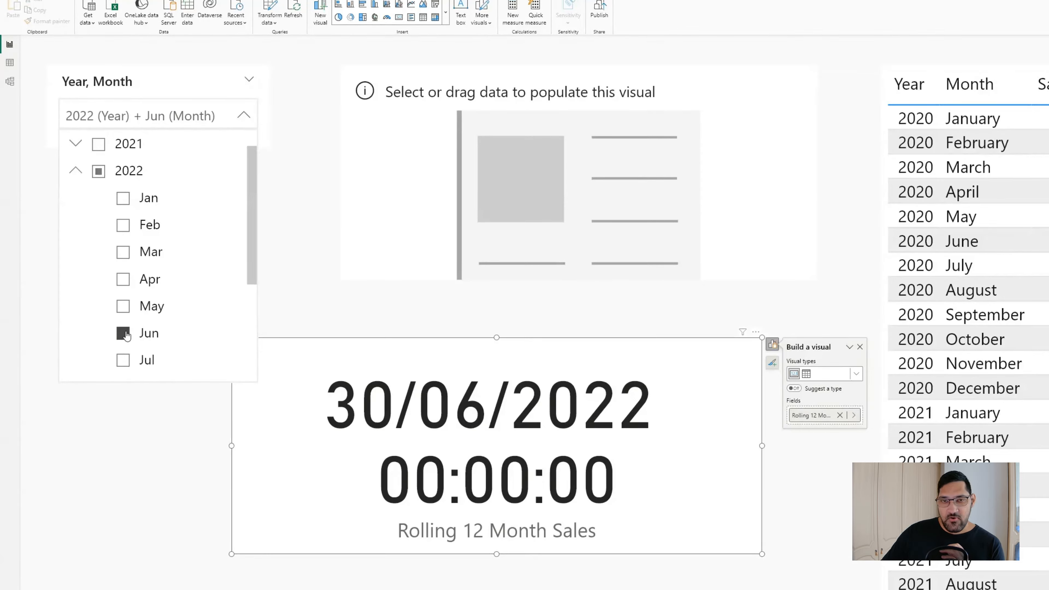
pyautogui.click(124, 400)
# - Reopen the Rolling 12 Month Sales formula and declare a variable MinDate = DATEADD(MaxDate, -1, YEAR) below MaxDate
pyautogui.click(1048, 165)
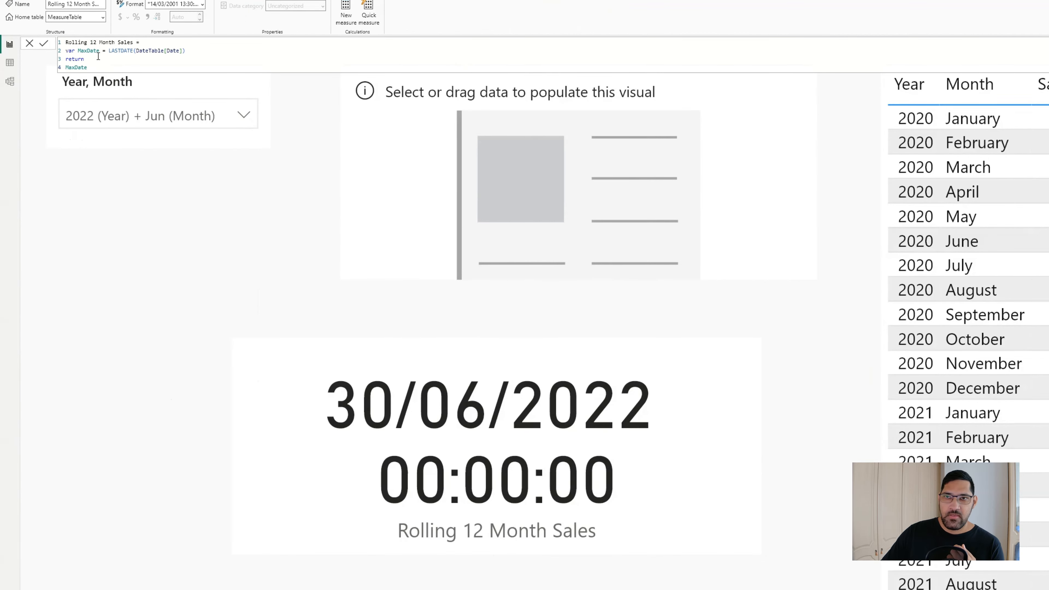
pyautogui.click(192, 50)
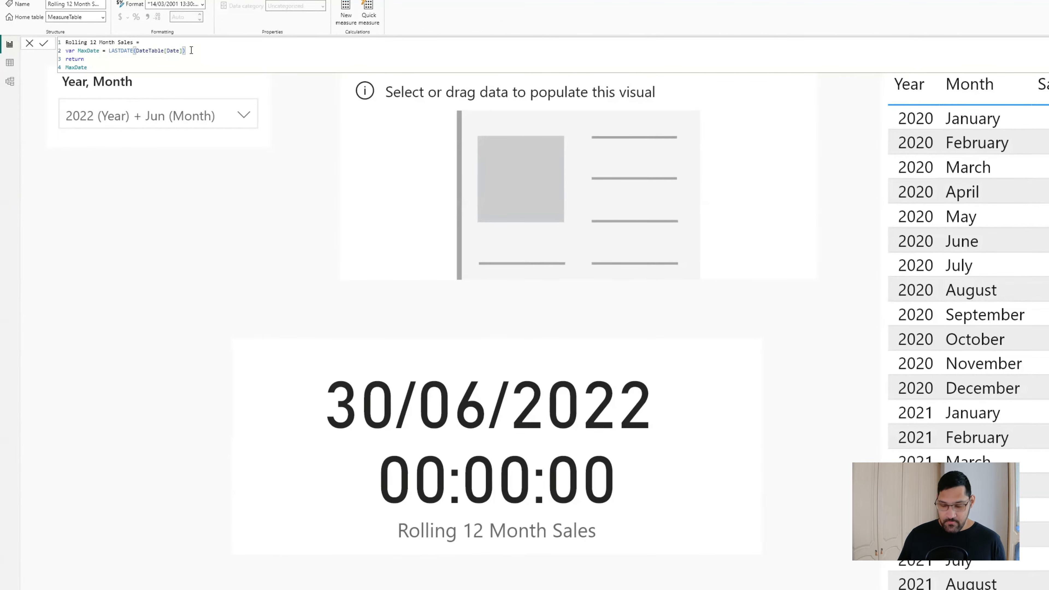
pyautogui.press('Return')
pyautogui.write('var ')
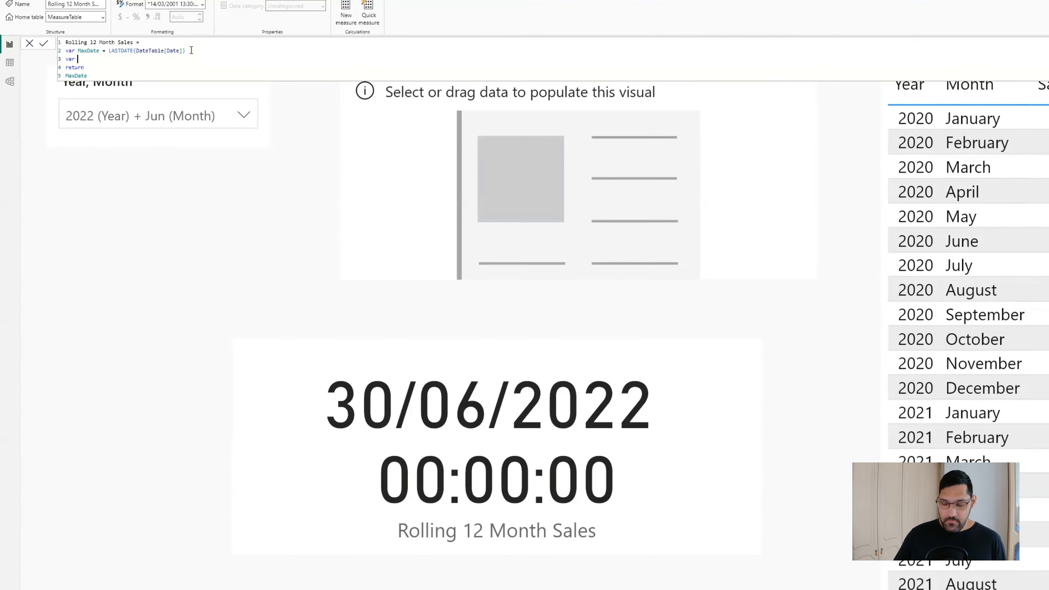
pyautogui.write('MinDate =')
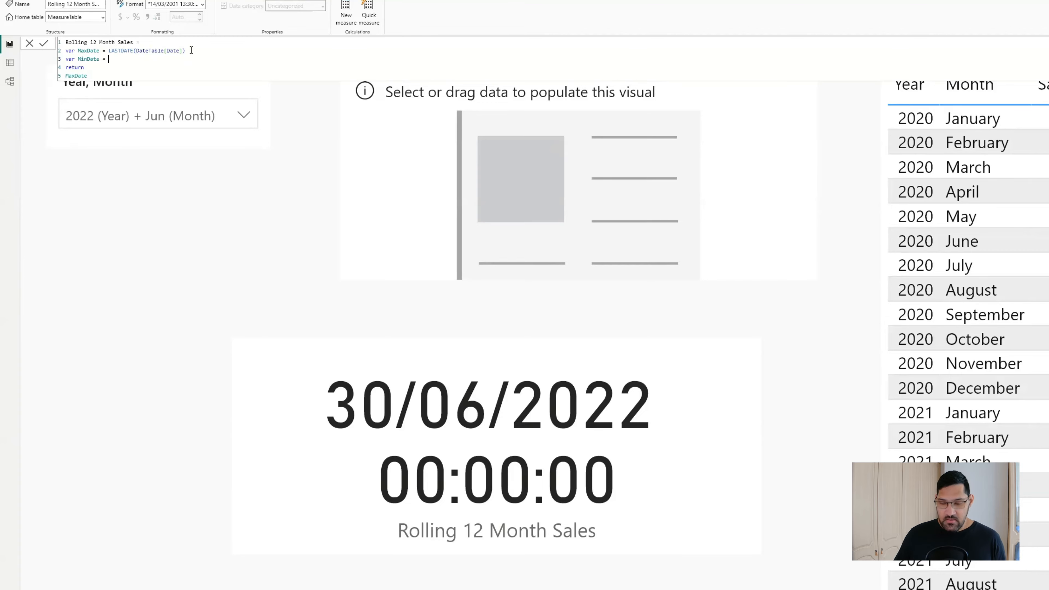
pyautogui.write('DATEADD(')
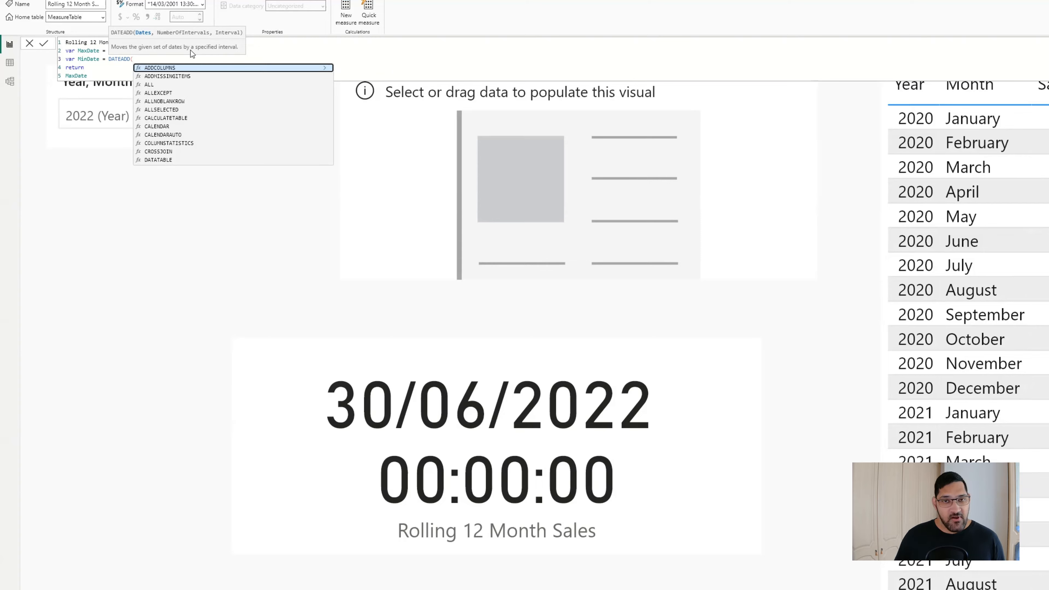
pyautogui.write('MaxDate,')
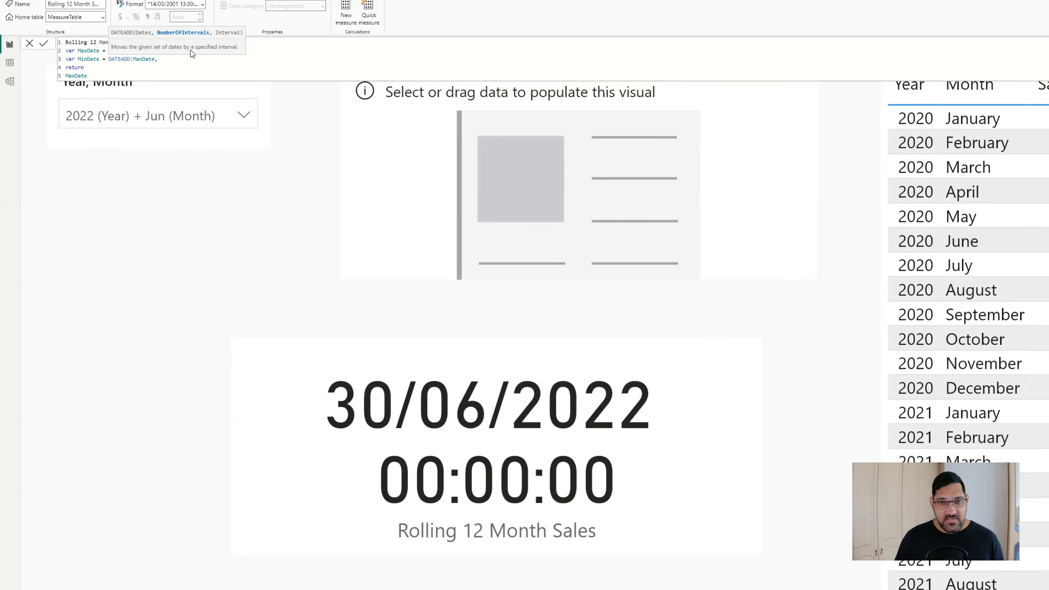
pyautogui.write('-1, YEAR')
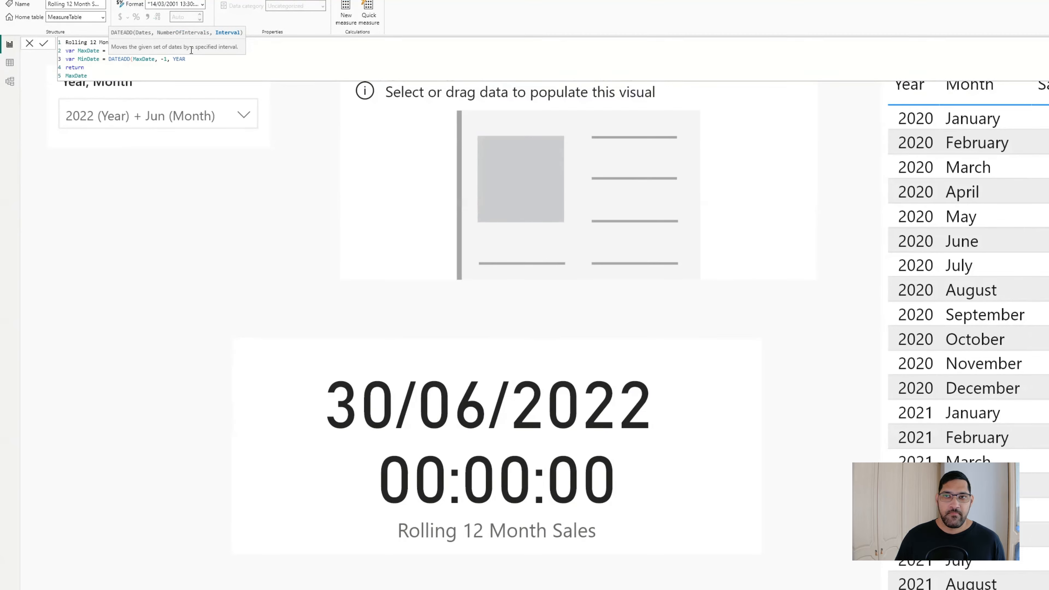
pyautogui.write(')')
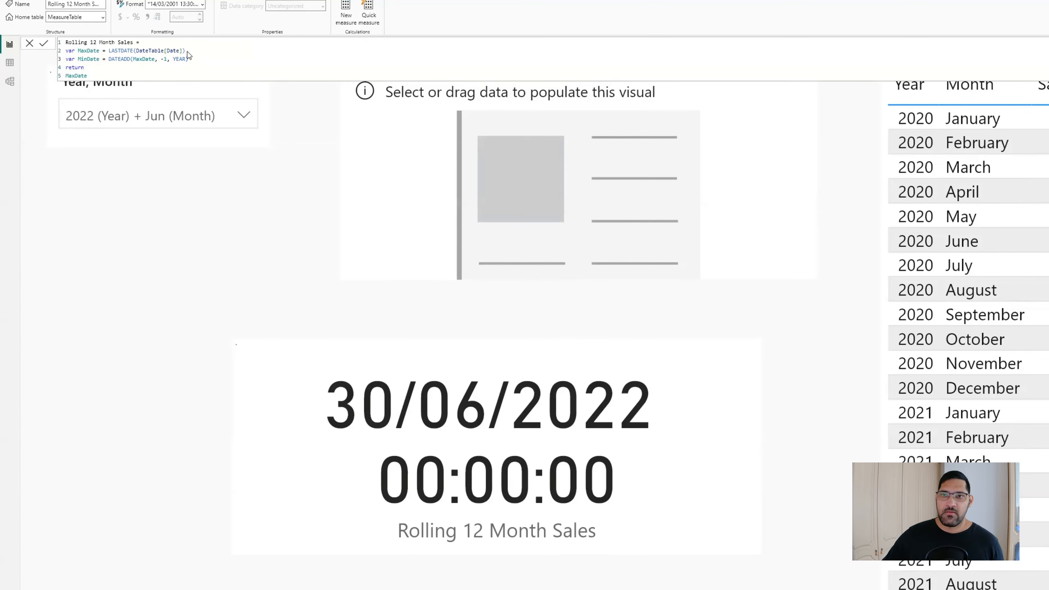
# - Change the returned result from MaxDate to MinDate and commit the measure
pyautogui.doubleClick(84, 75)
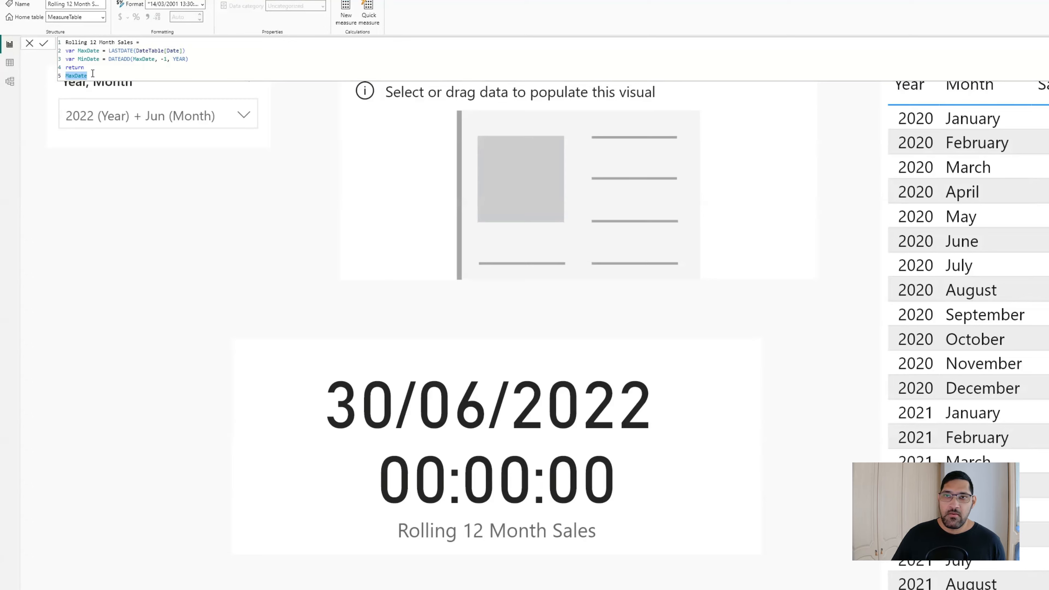
pyautogui.write('Min')
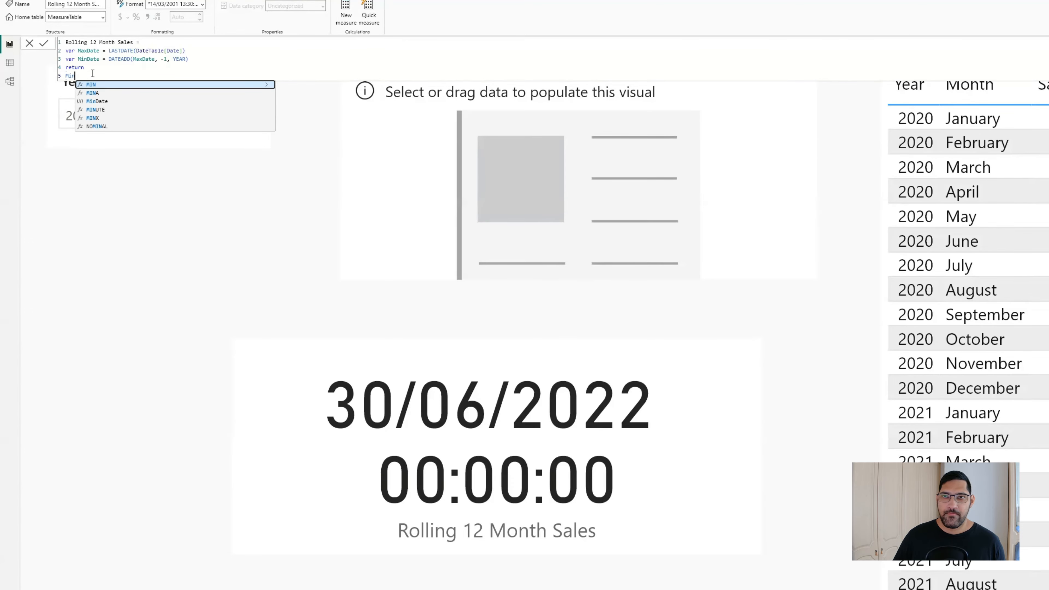
pyautogui.press('Down')
pyautogui.press('Down')
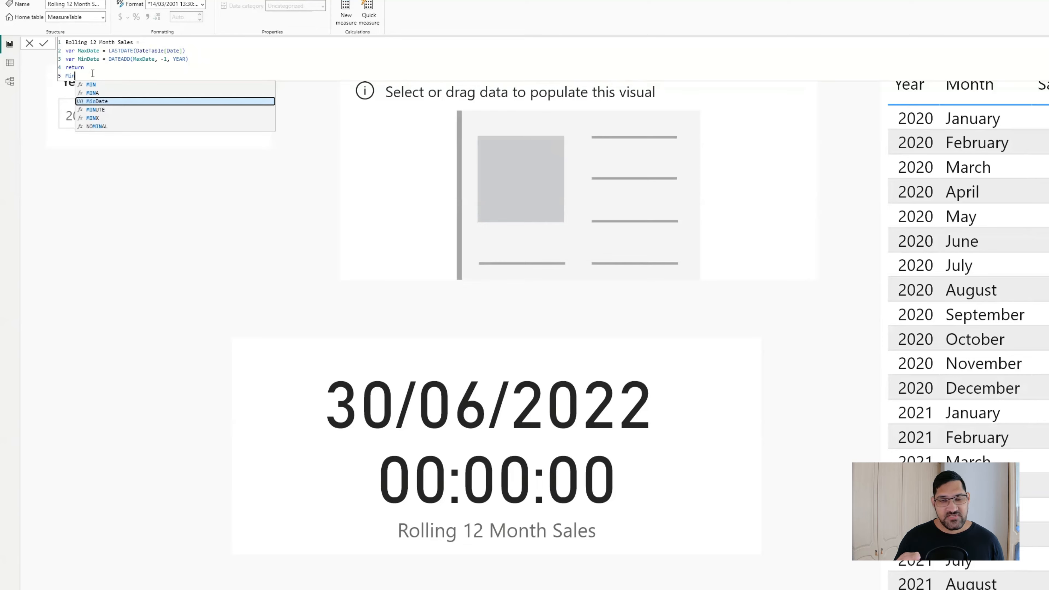
pyautogui.press('Tab')
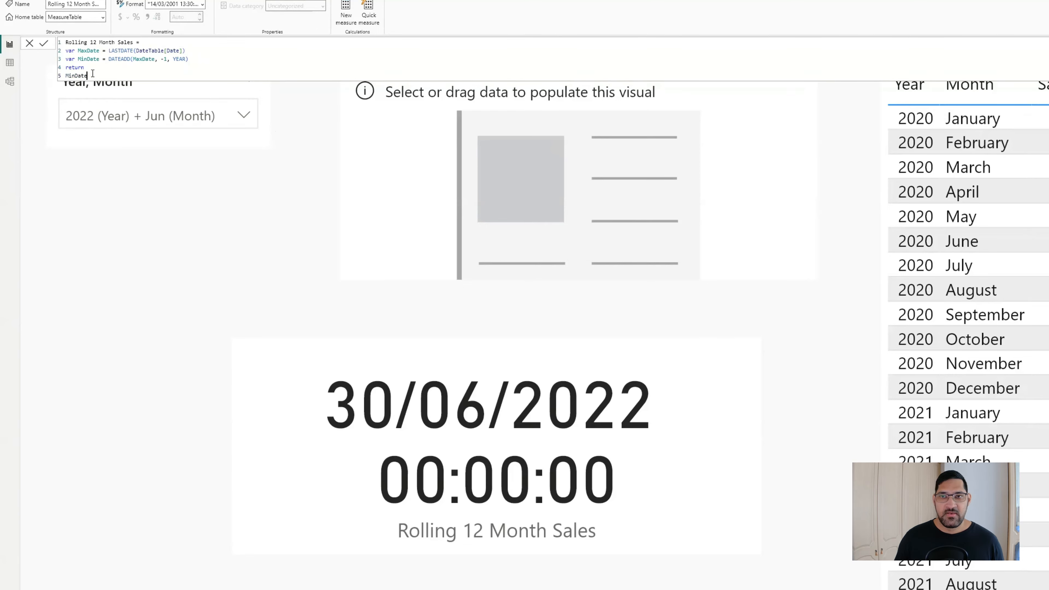
pyautogui.press('Return')
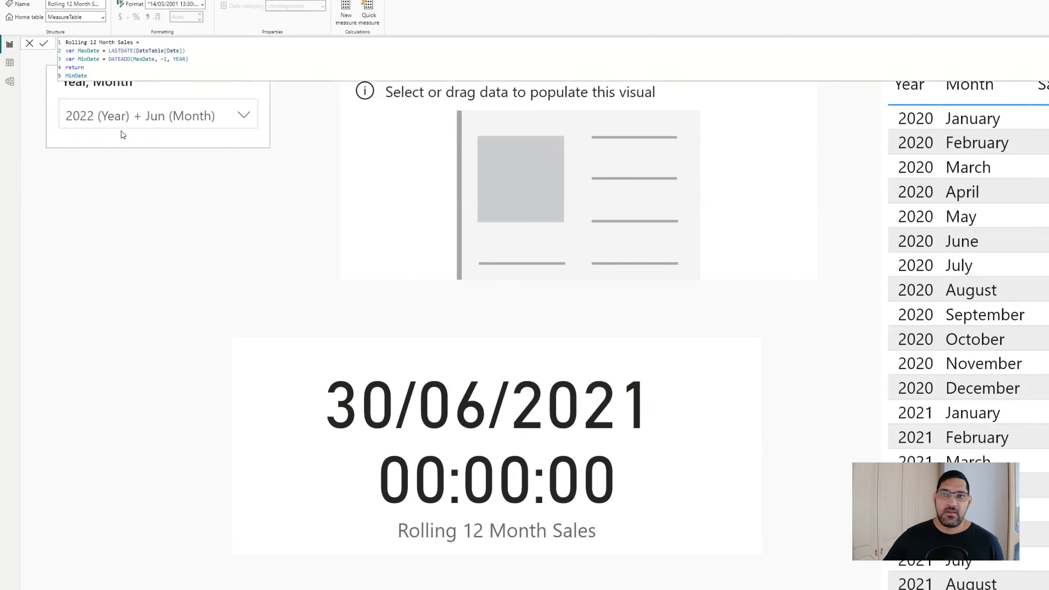
# - Wrap the MinDate expression in an outer DATEADD that adds 1, DAY, and commit the measure
pyautogui.doubleClick(111, 59)
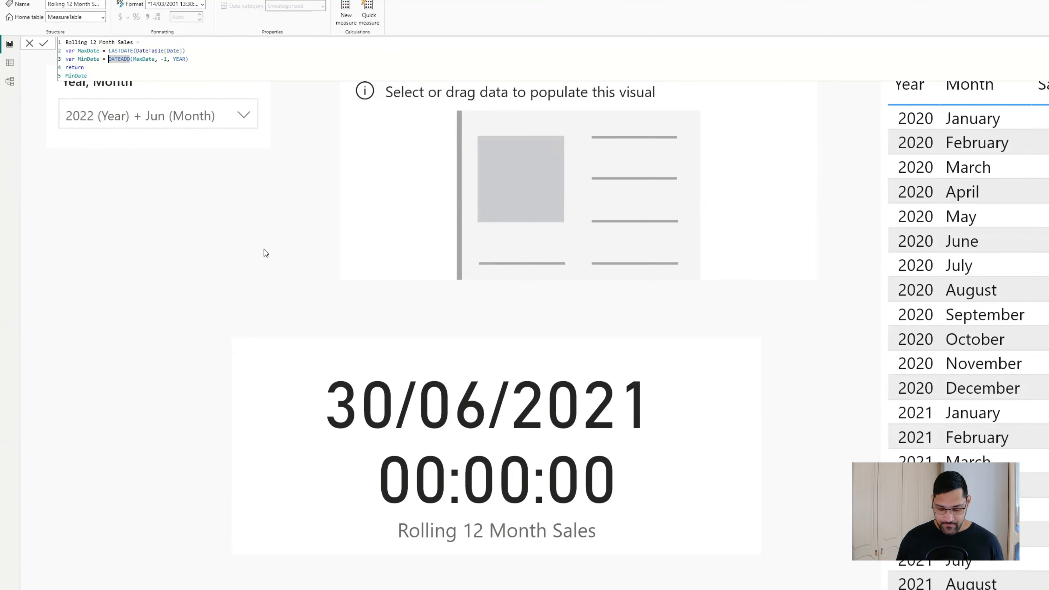
pyautogui.press('Left')
pyautogui.write('Dateadd')
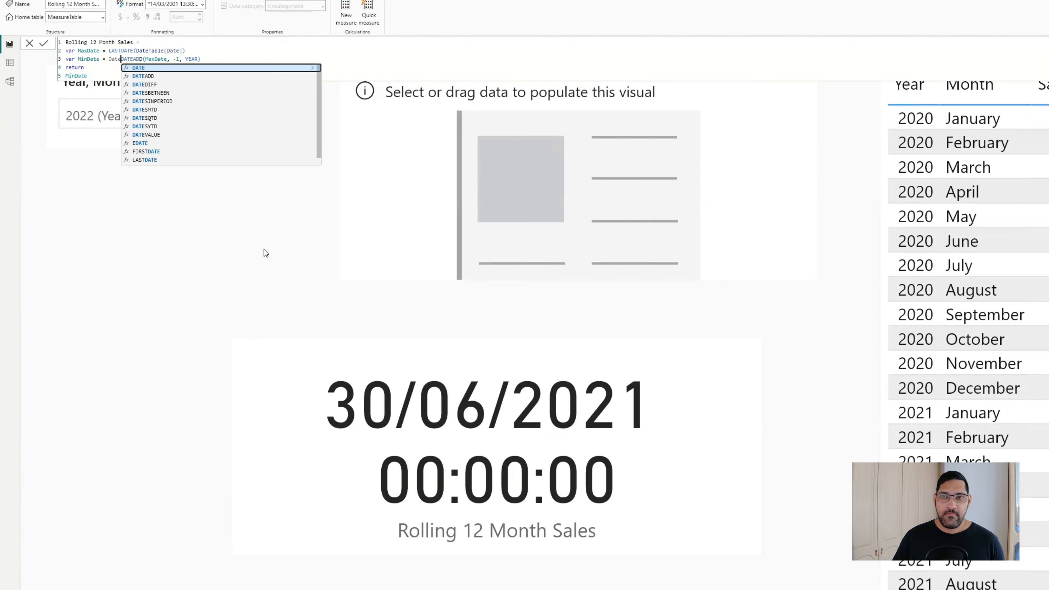
pyautogui.press('Tab')
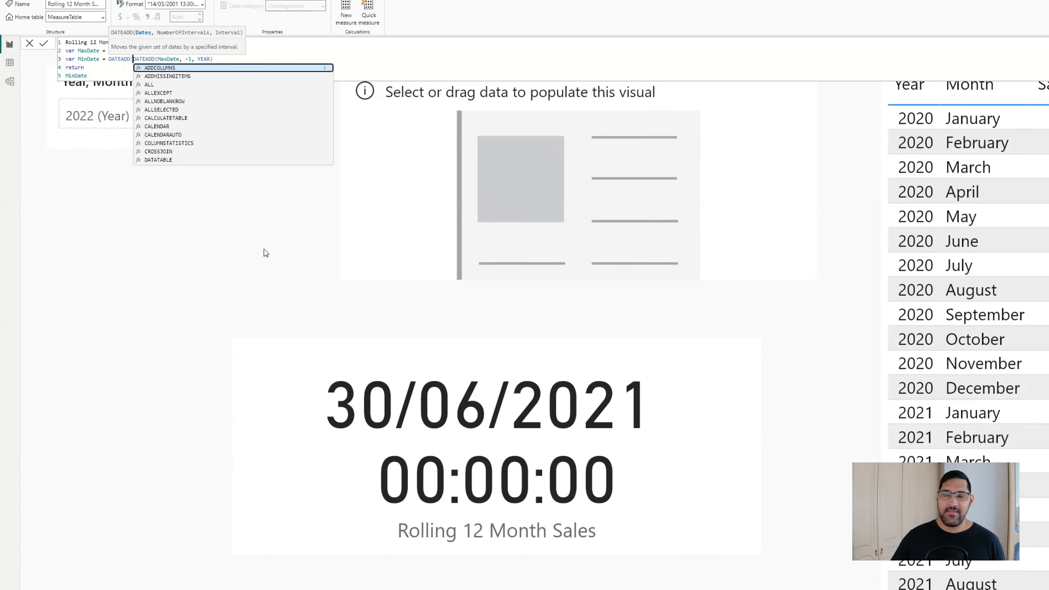
pyautogui.click(228, 58)
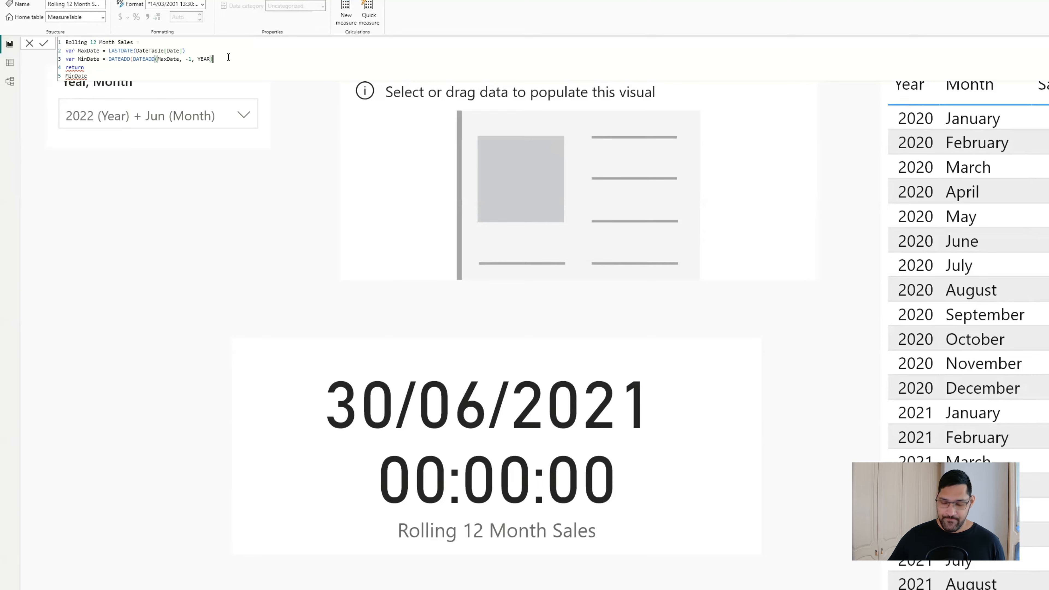
pyautogui.write(', ')
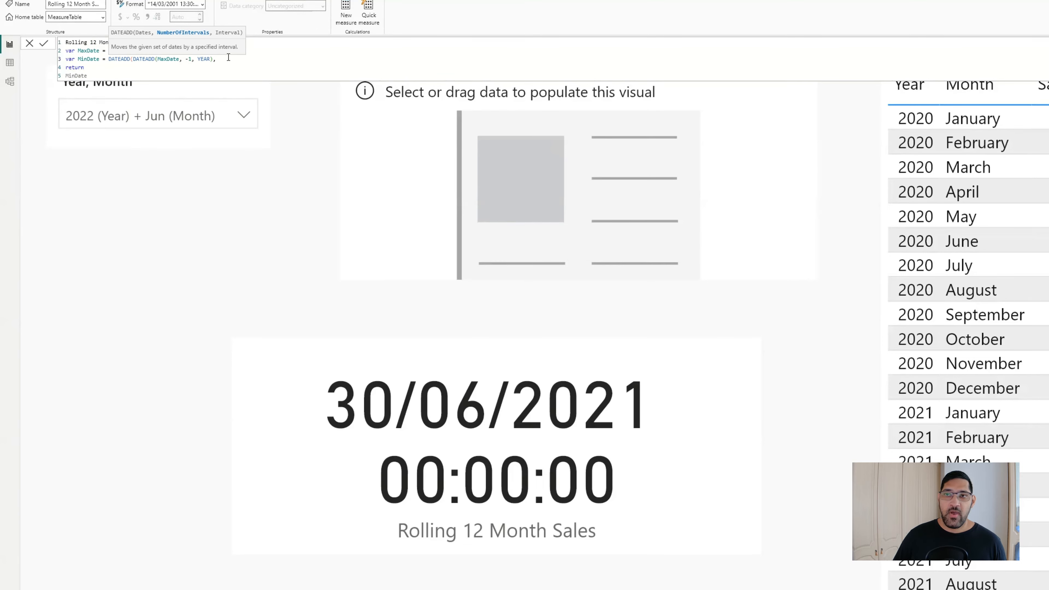
pyautogui.write('1, DAY')
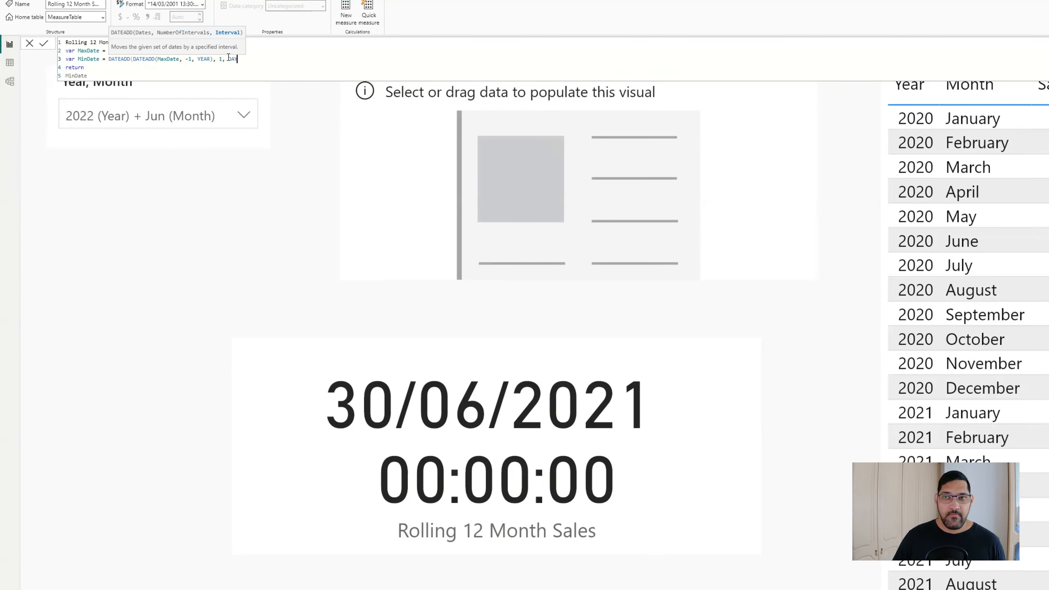
pyautogui.write(')')
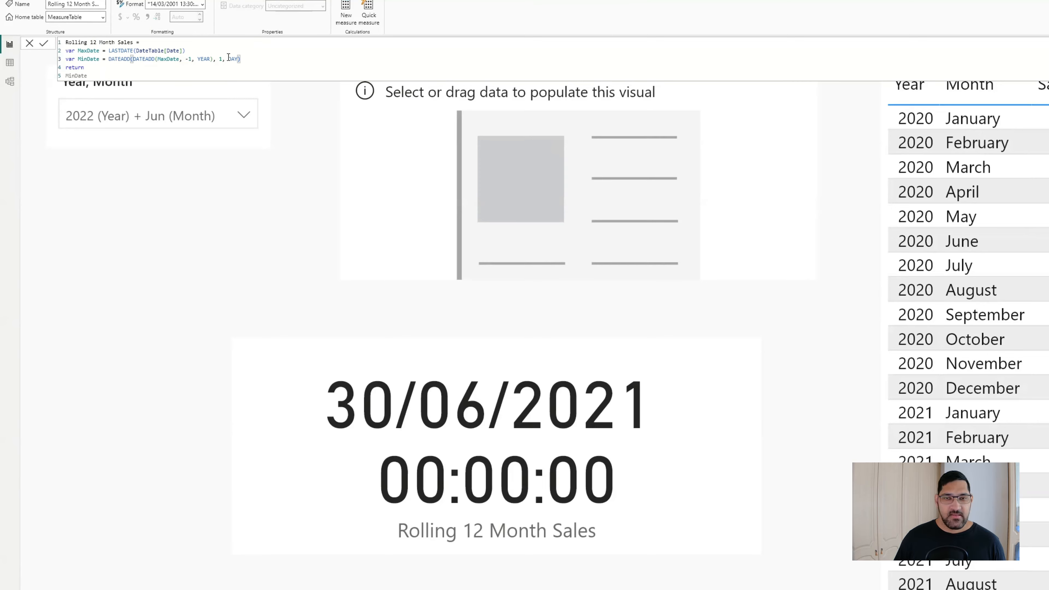
pyautogui.press('Return')
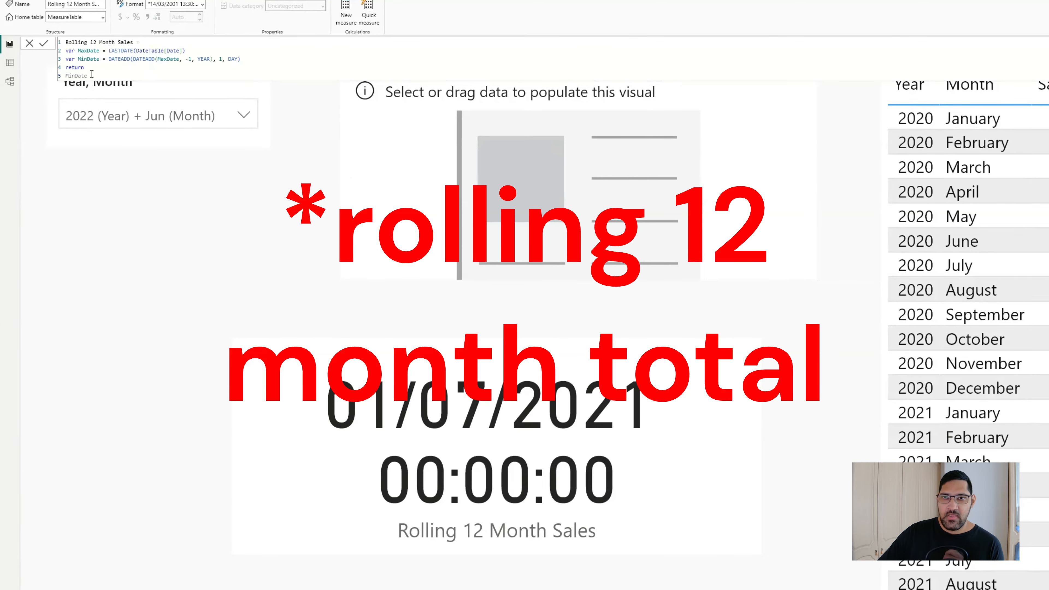
# - Replace the returned MinDate with a CALCULATE expression that takes [Sales] as its first argument
pyautogui.doubleClick(80, 74)
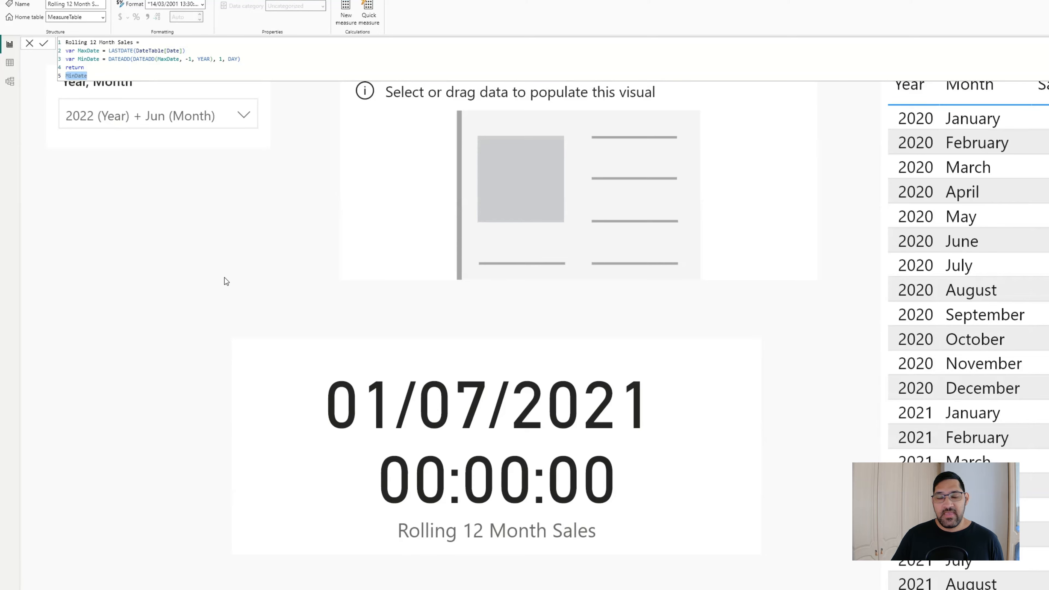
pyautogui.write('CALCULATE(')
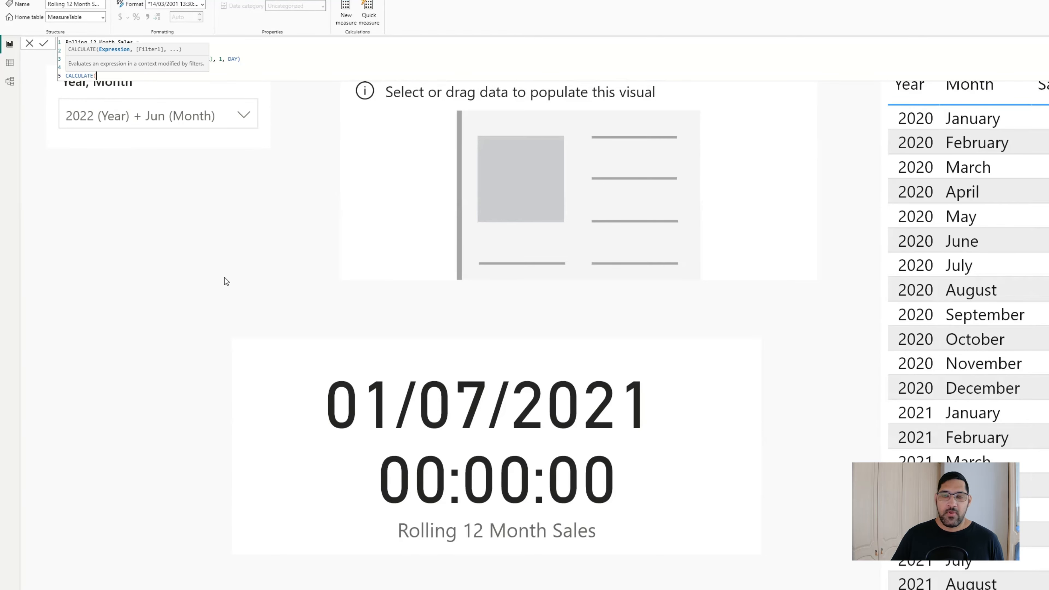
pyautogui.write('sales')
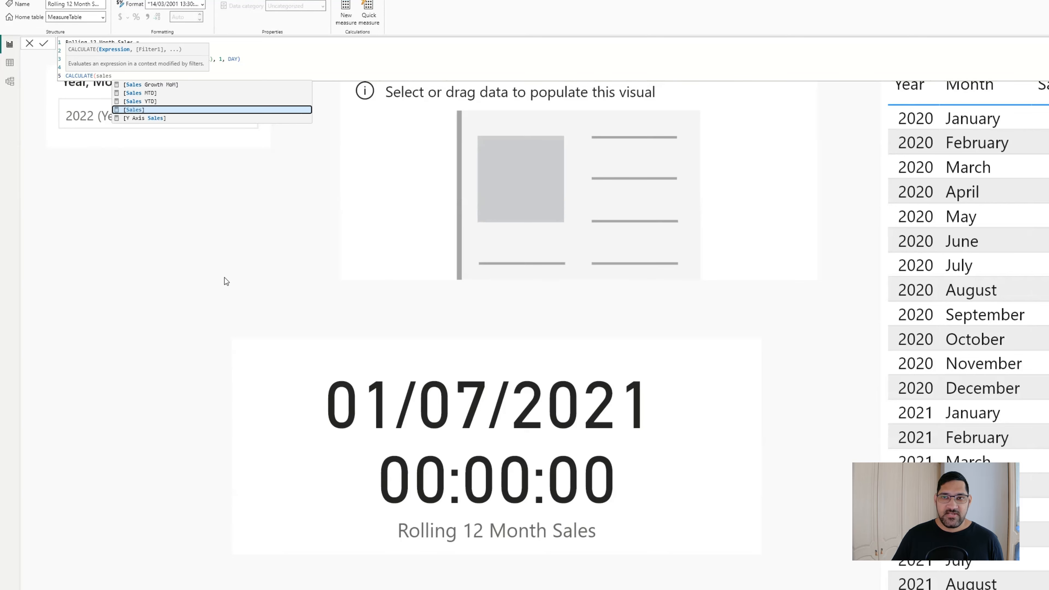
pyautogui.press('Tab')
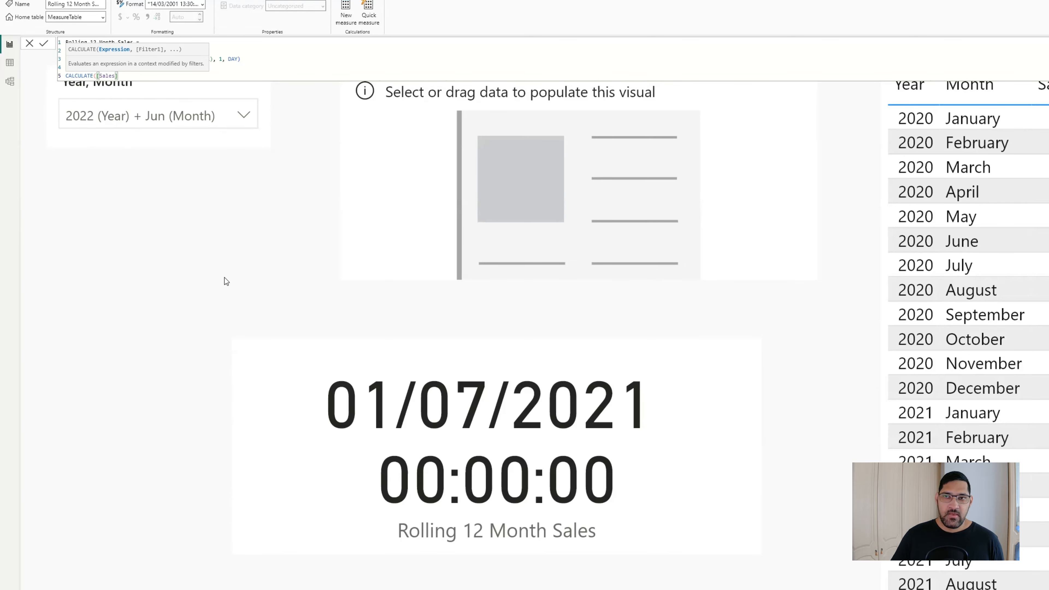
pyautogui.write(',')
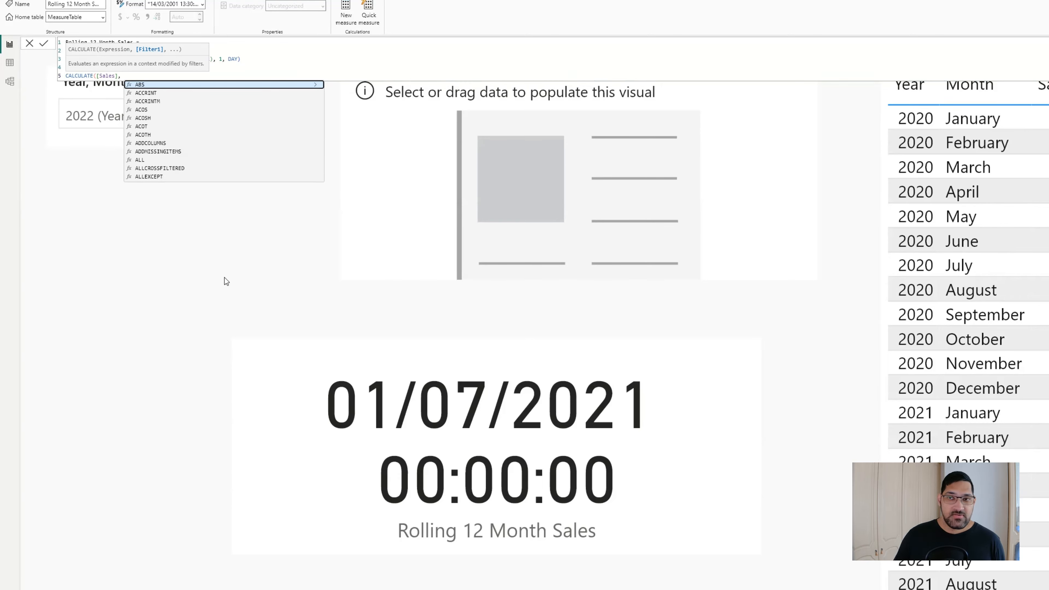
# - Add a DATESBETWEEN filter to the CALCULATE expression with DateTable[Date] as its dates column
pyautogui.write('DATESBETWEEN(')
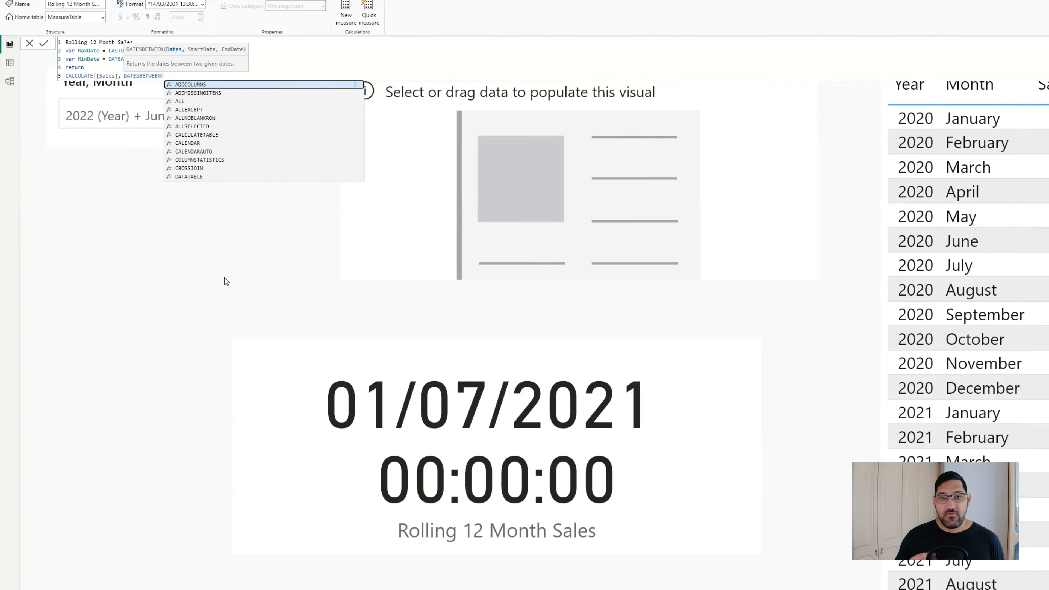
pyautogui.write('dae')
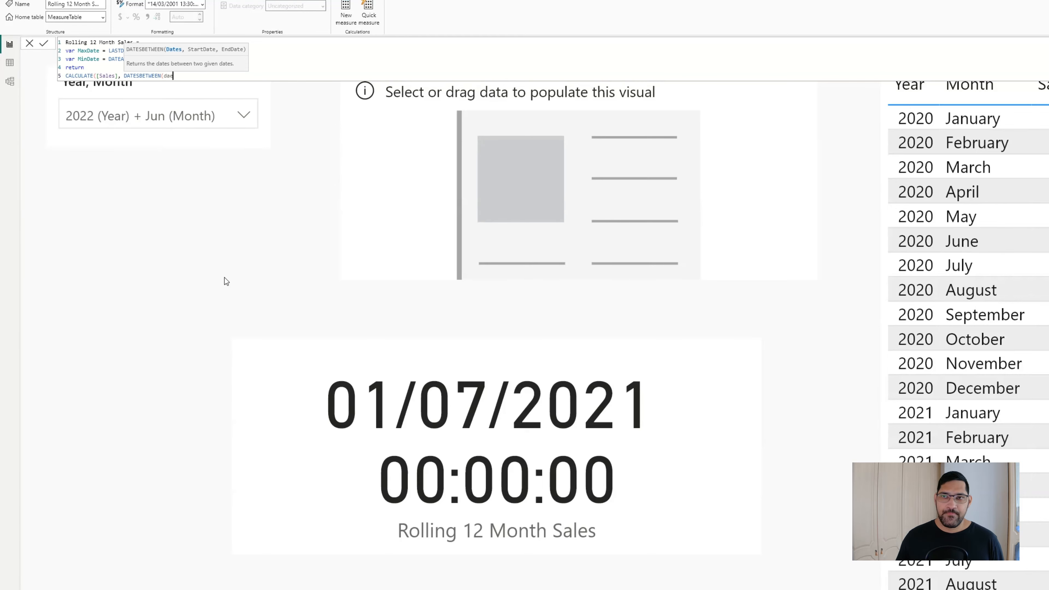
pyautogui.press('BackSpace')
pyautogui.write('te')
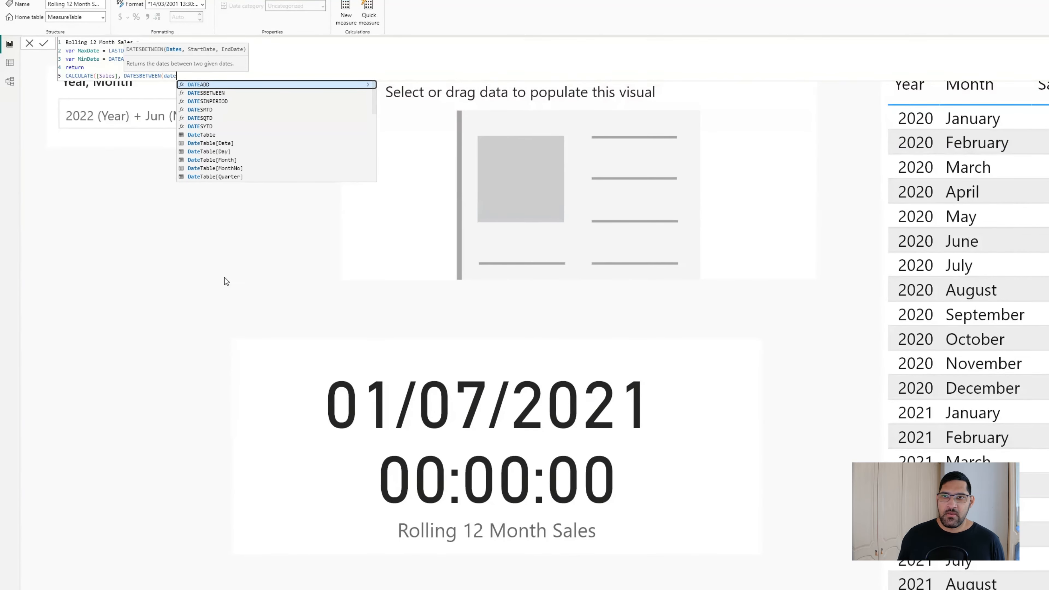
pyautogui.press('Down')
pyautogui.press('Down')
pyautogui.press('Down')
pyautogui.press('Down')
pyautogui.press('Down')
pyautogui.press('Down')
pyautogui.press('Down')
pyautogui.press('Tab')
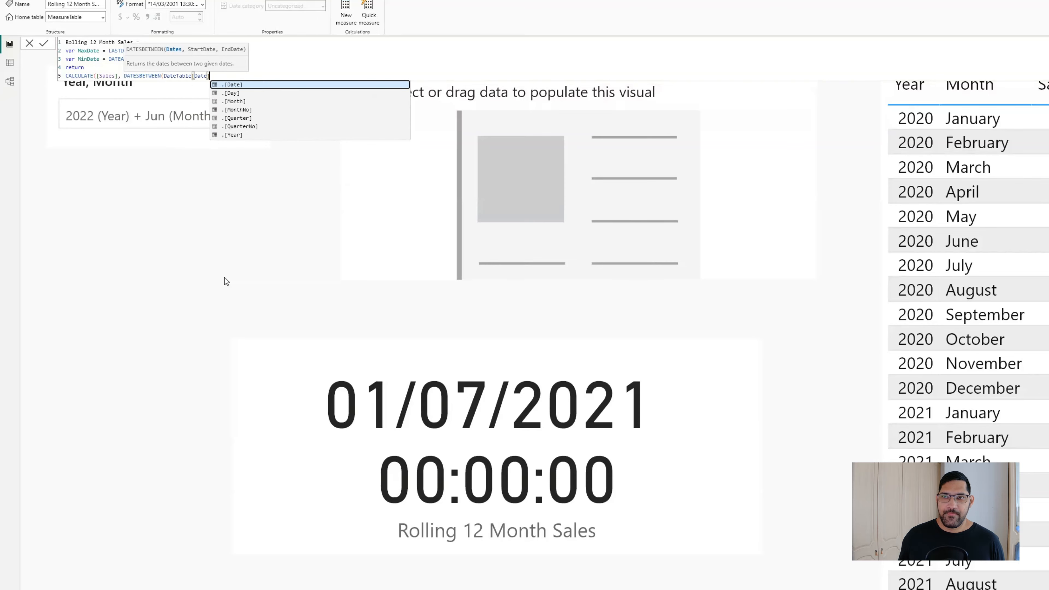
pyautogui.write(', ')
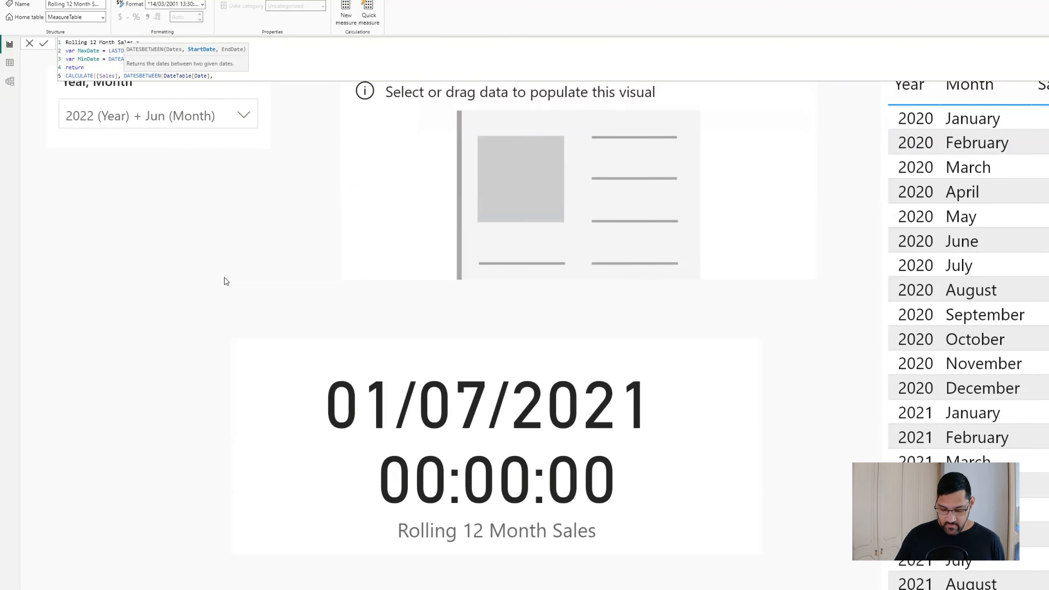
# - Set MinDate as the DATESBETWEEN start and MaxDate as its end, close the expression and commit the measure
pyautogui.write('min')
pyautogui.press('Down')
pyautogui.press('Down')
pyautogui.press('Tab')
pyautogui.write(', ')
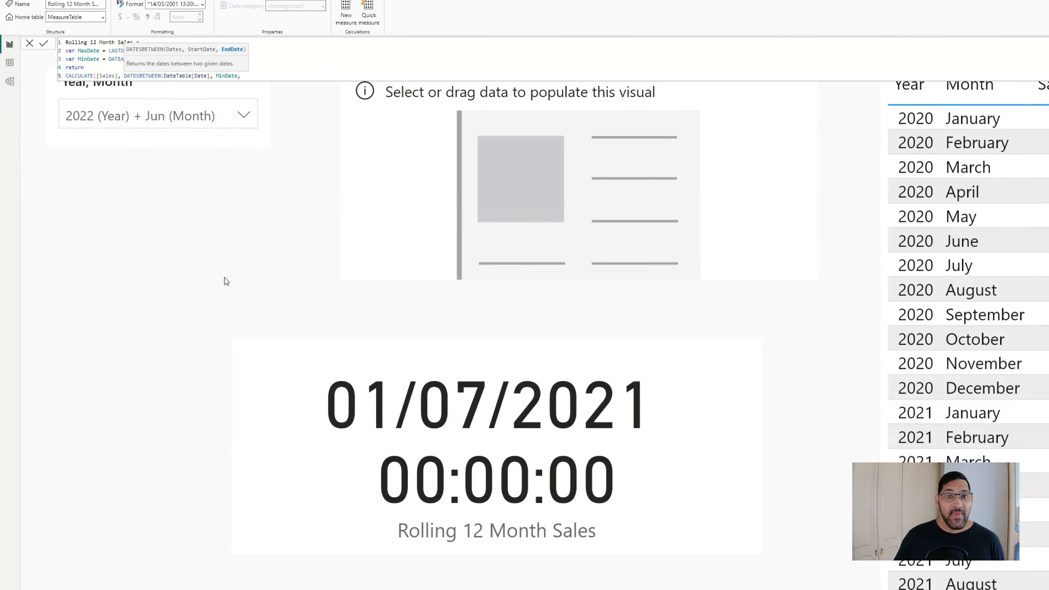
pyautogui.write('maxd')
pyautogui.press('Tab')
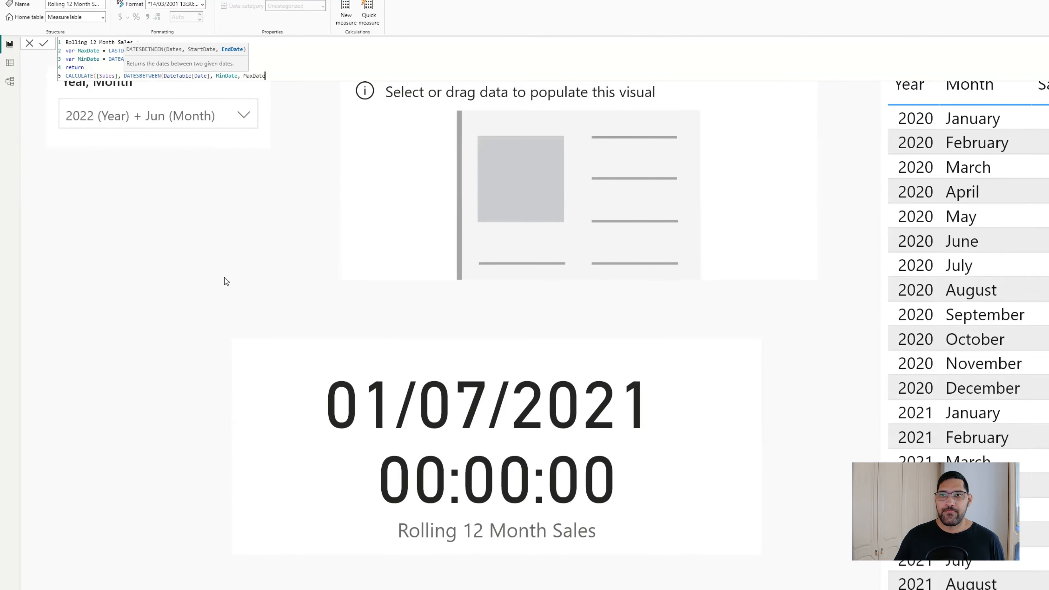
pyautogui.write(')')
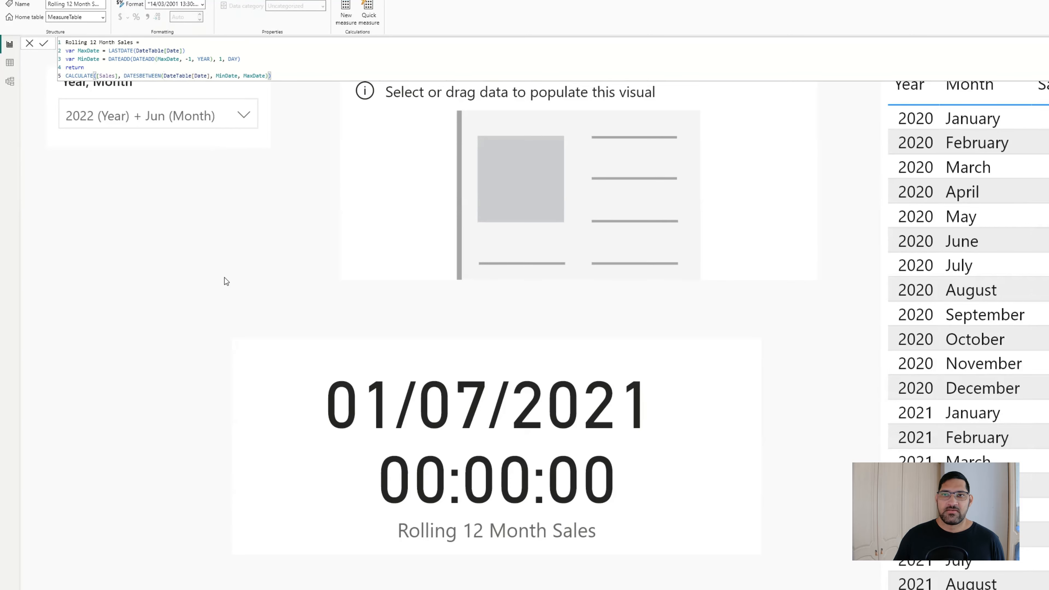
pyautogui.press('Return')
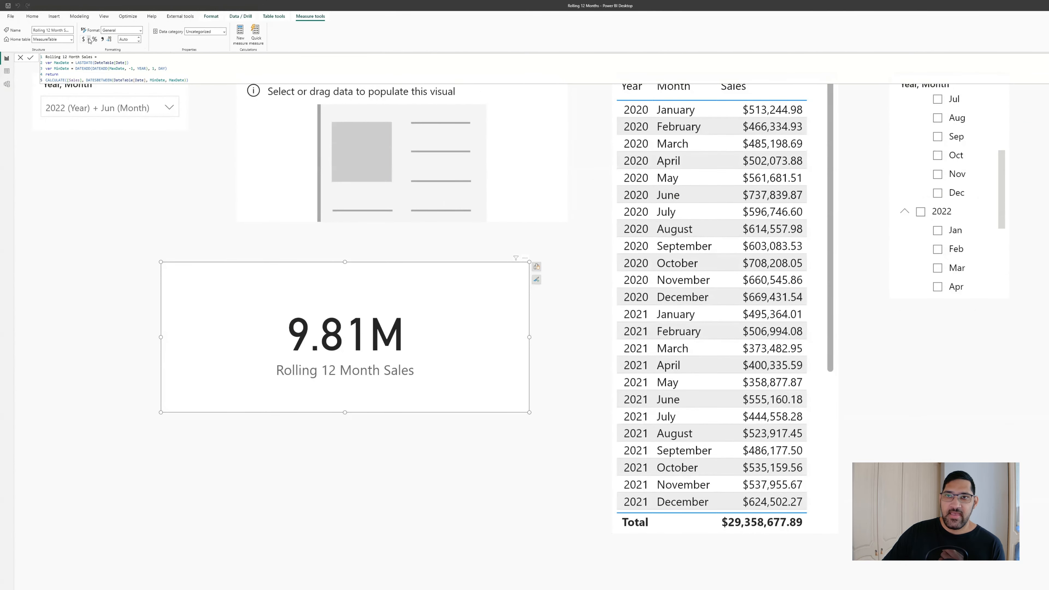
# - Format the Rolling 12 Month Sales measure as currency with the $ English (United States) symbol
pyautogui.click(89, 40)
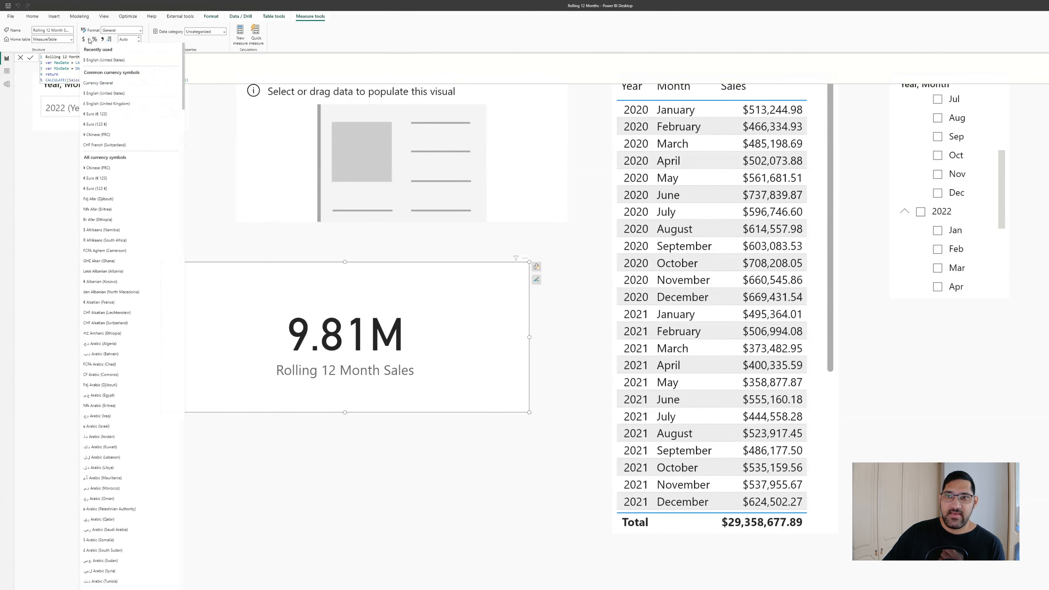
pyautogui.click(117, 97)
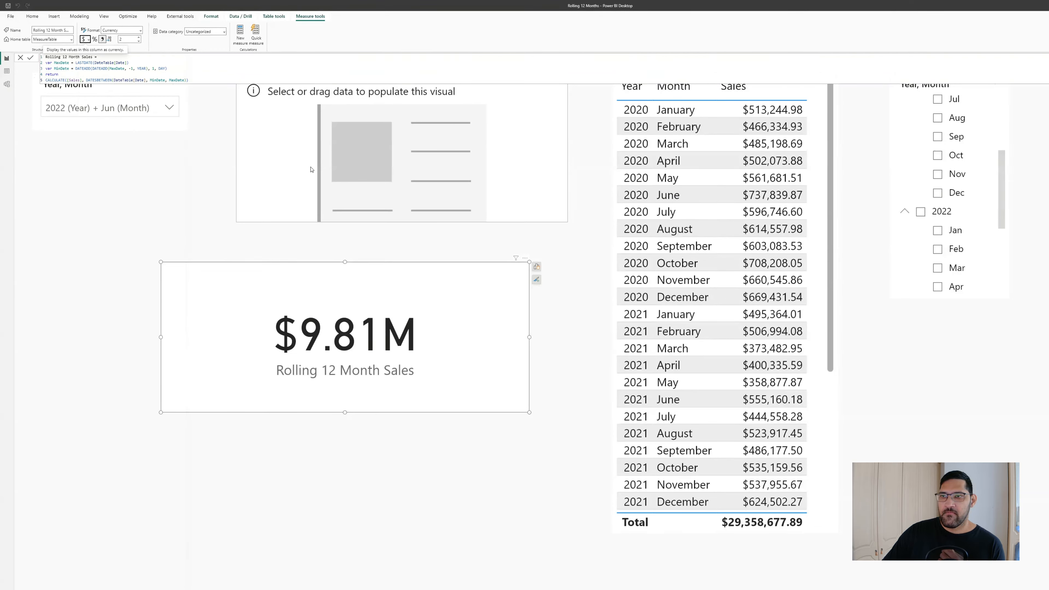
# - Show Rolling 12 Month Sales in the empty card visual and delete the larger card below it
pyautogui.click(318, 158)
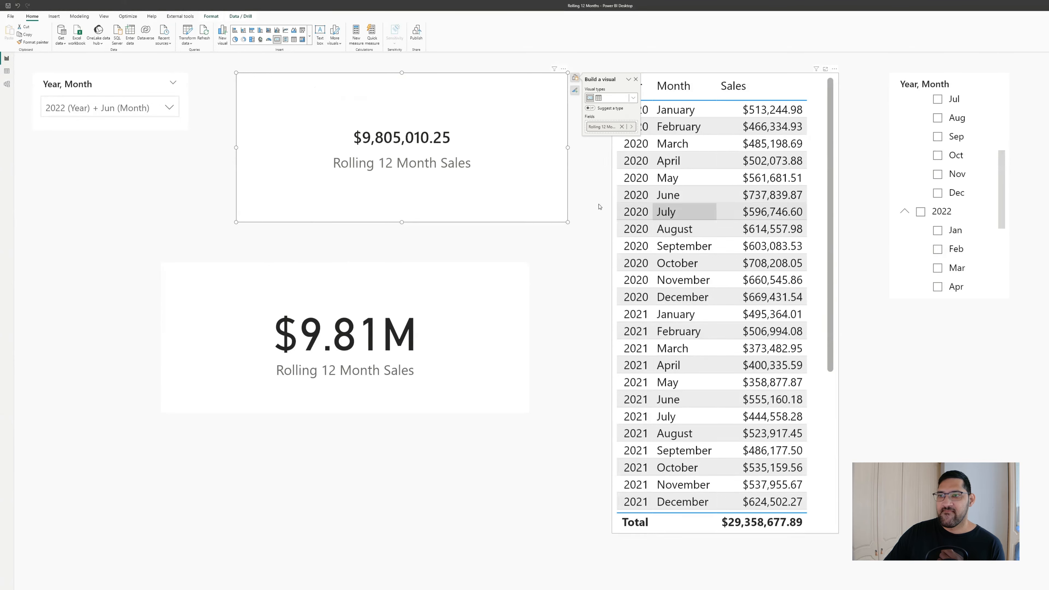
pyautogui.click(369, 317)
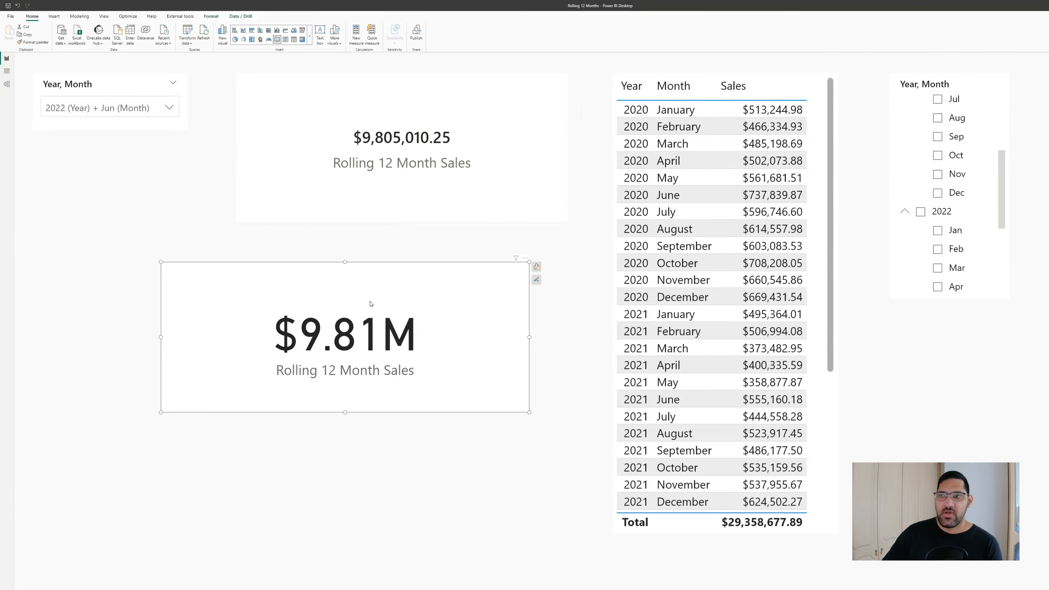
pyautogui.press('Delete')
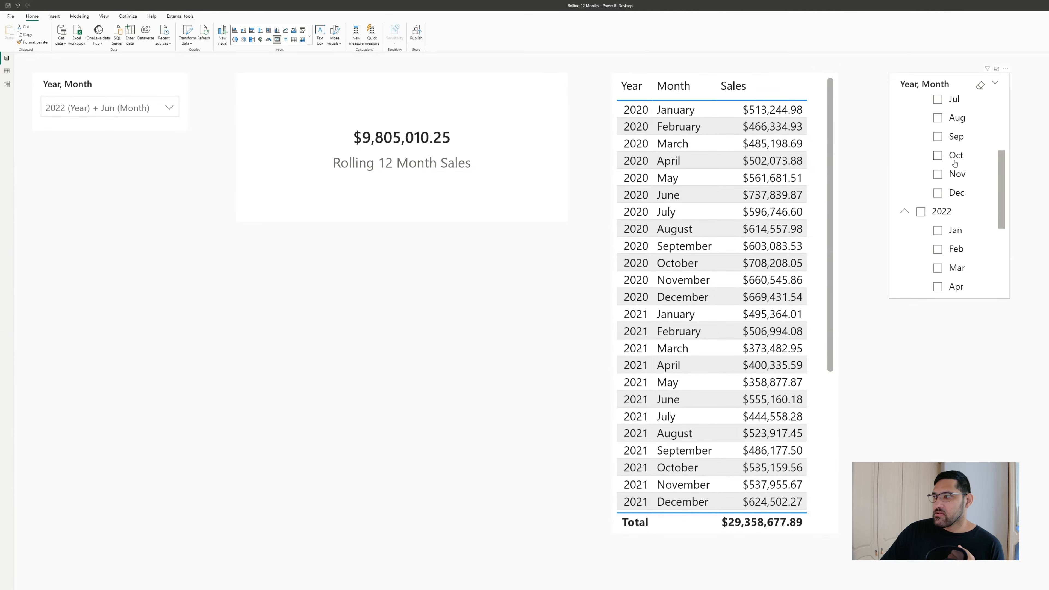
# - Collapse 2021 in the list slicer beside the sales table and select Jan through Jun of 2022
pyautogui.scroll(4, 955, 174)
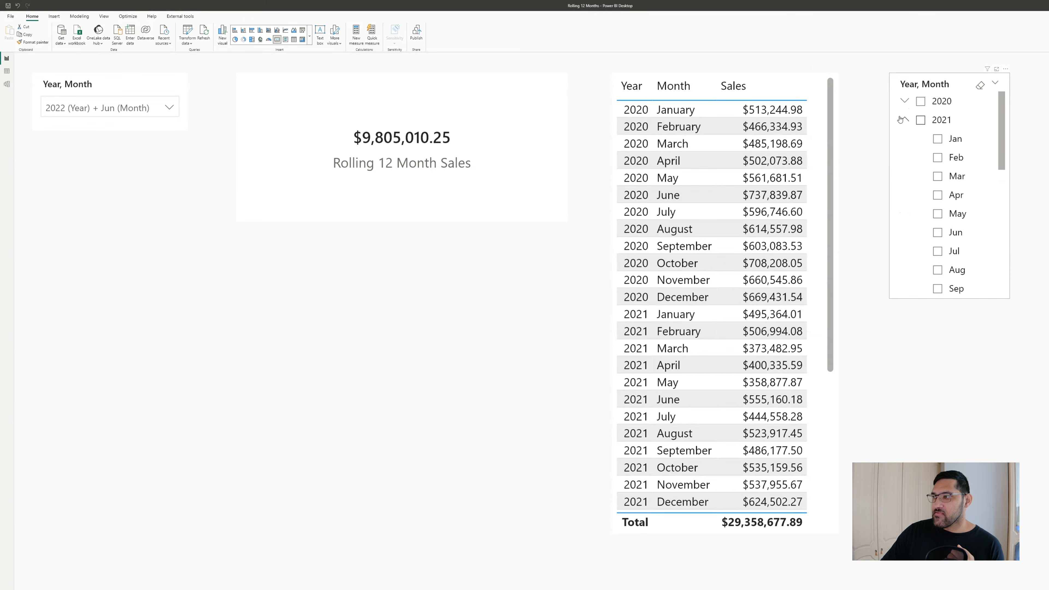
pyautogui.click(903, 119)
pyautogui.click(905, 139)
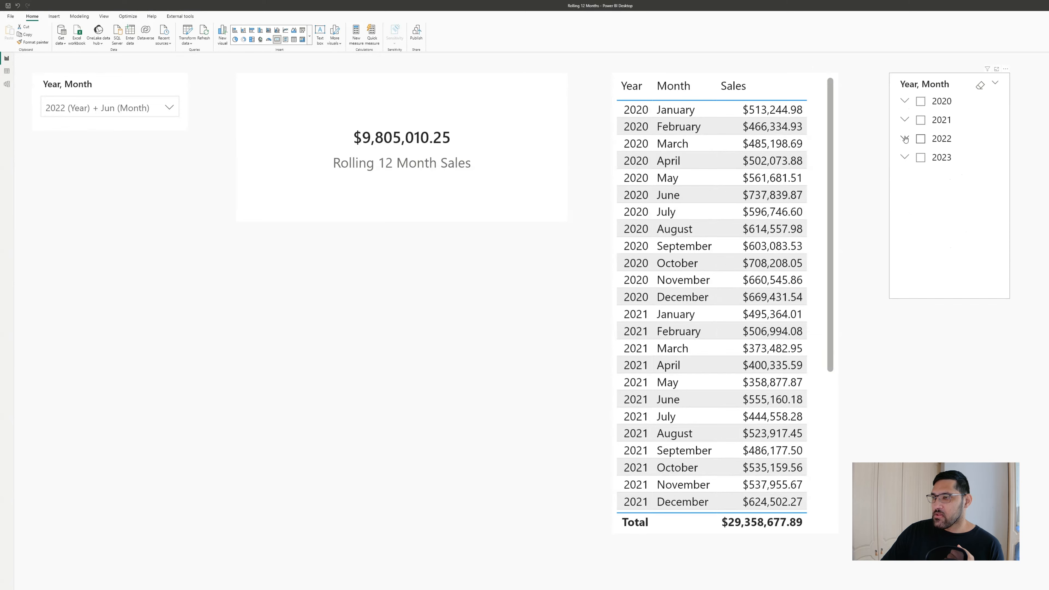
pyautogui.click(905, 139)
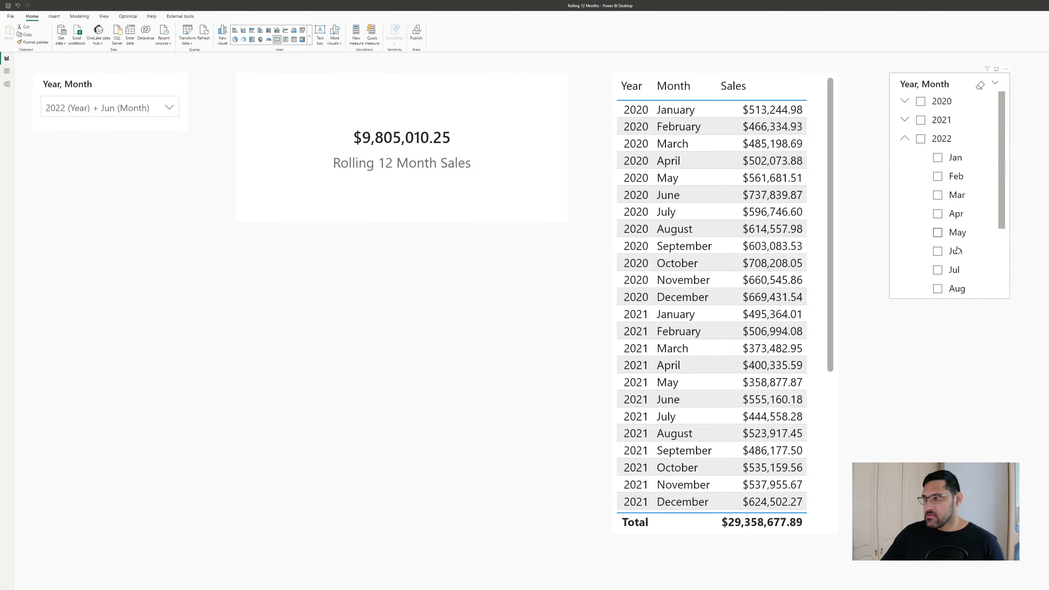
pyautogui.click(938, 251)
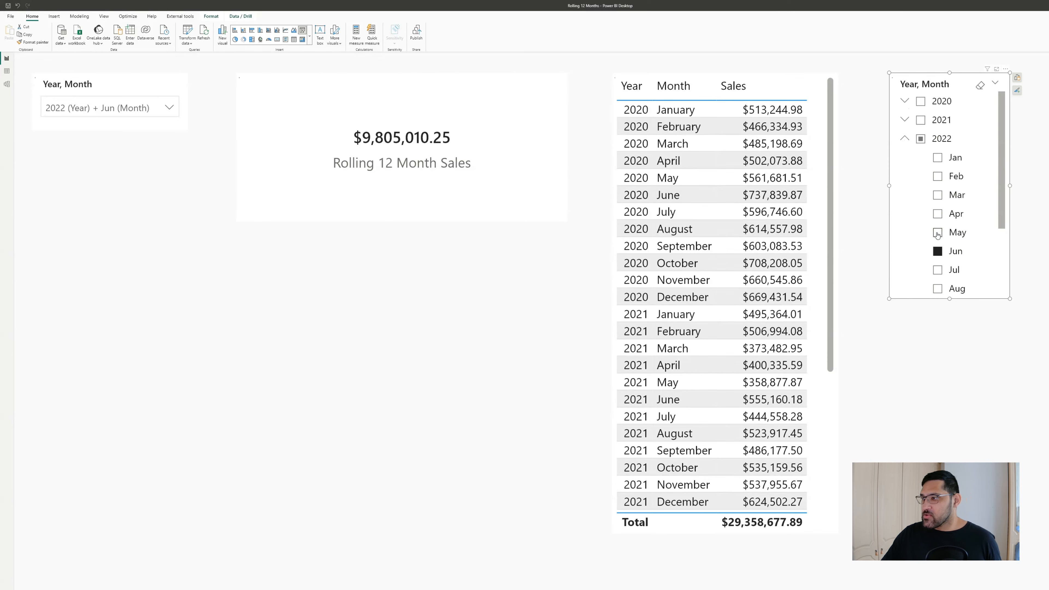
pyautogui.click(938, 232)
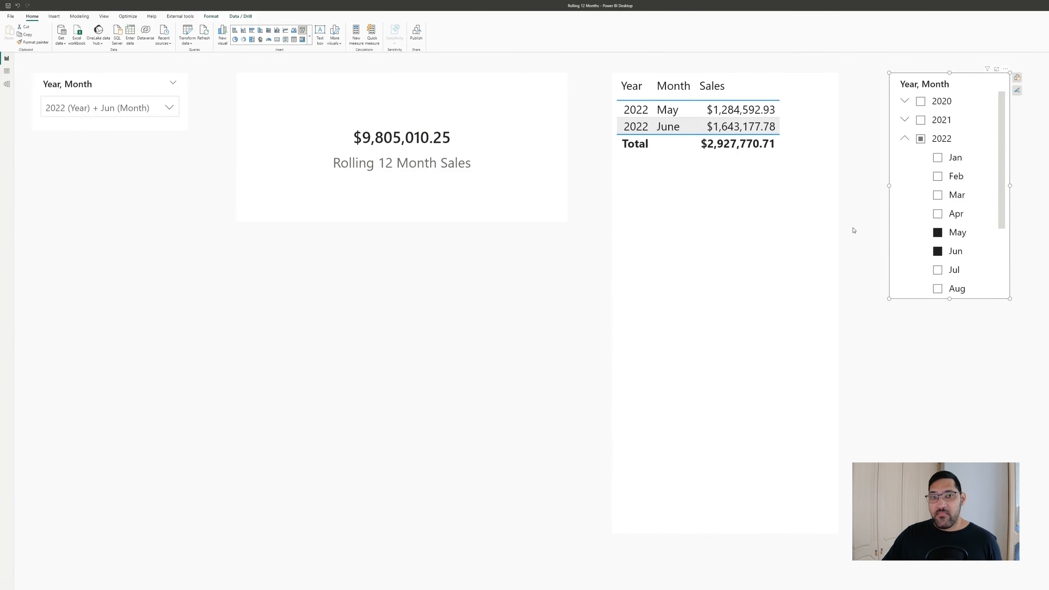
pyautogui.keyDown('ctrl'); pyautogui.click(937, 214); pyautogui.keyUp('ctrl')
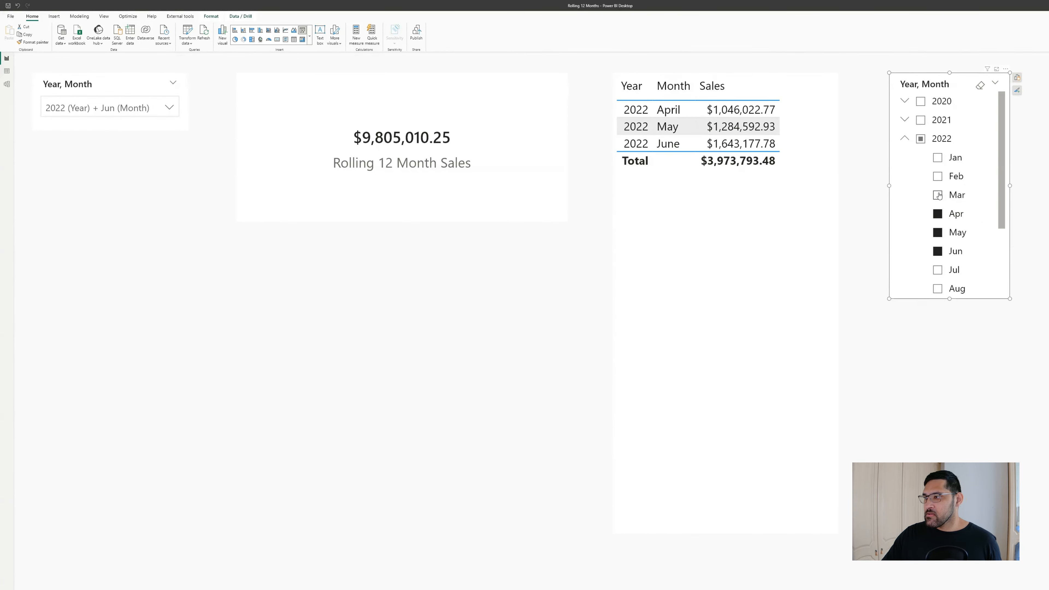
pyautogui.keyDown('ctrl'); pyautogui.click(938, 192); pyautogui.keyUp('ctrl')
pyautogui.keyDown('ctrl'); pyautogui.click(938, 176); pyautogui.keyUp('ctrl')
pyautogui.keyDown('ctrl'); pyautogui.click(937, 157); pyautogui.keyUp('ctrl')
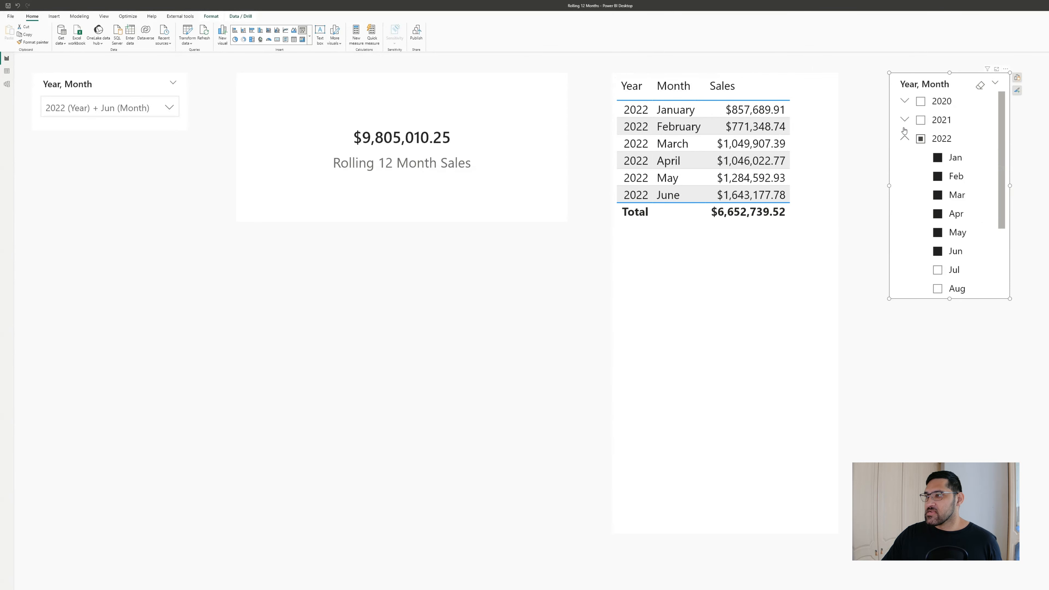
# - Expand 2021 in the list slicer and add Jul through Dec of 2021 to the selected months
pyautogui.click(905, 119)
pyautogui.scroll(-3, 944, 153)
pyautogui.keyDown('ctrl'); pyautogui.click(938, 159); pyautogui.keyUp('ctrl')
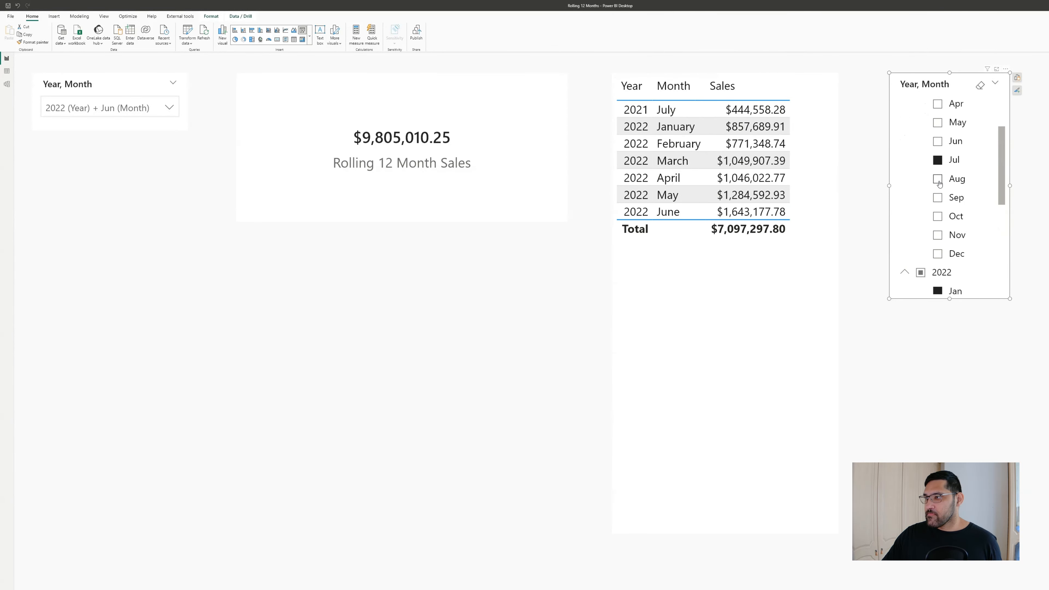
pyautogui.keyDown('ctrl'); pyautogui.click(938, 178); pyautogui.keyUp('ctrl')
pyautogui.keyDown('ctrl'); pyautogui.click(939, 197); pyautogui.keyUp('ctrl')
pyautogui.keyDown('ctrl'); pyautogui.click(938, 216); pyautogui.keyUp('ctrl')
pyautogui.keyDown('ctrl'); pyautogui.click(937, 235); pyautogui.keyUp('ctrl')
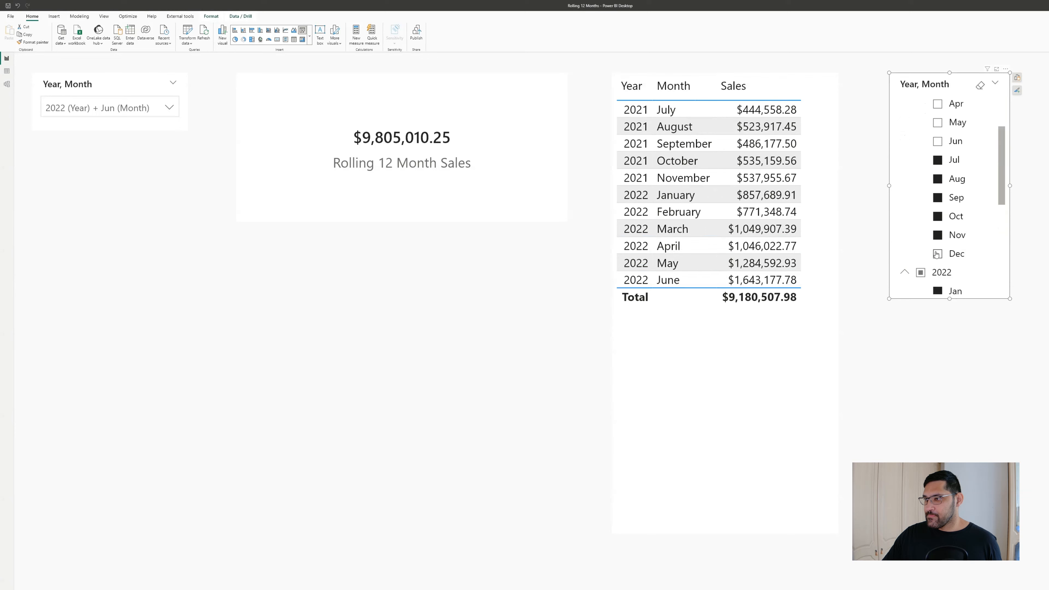
pyautogui.keyDown('ctrl'); pyautogui.click(936, 254); pyautogui.keyUp('ctrl')
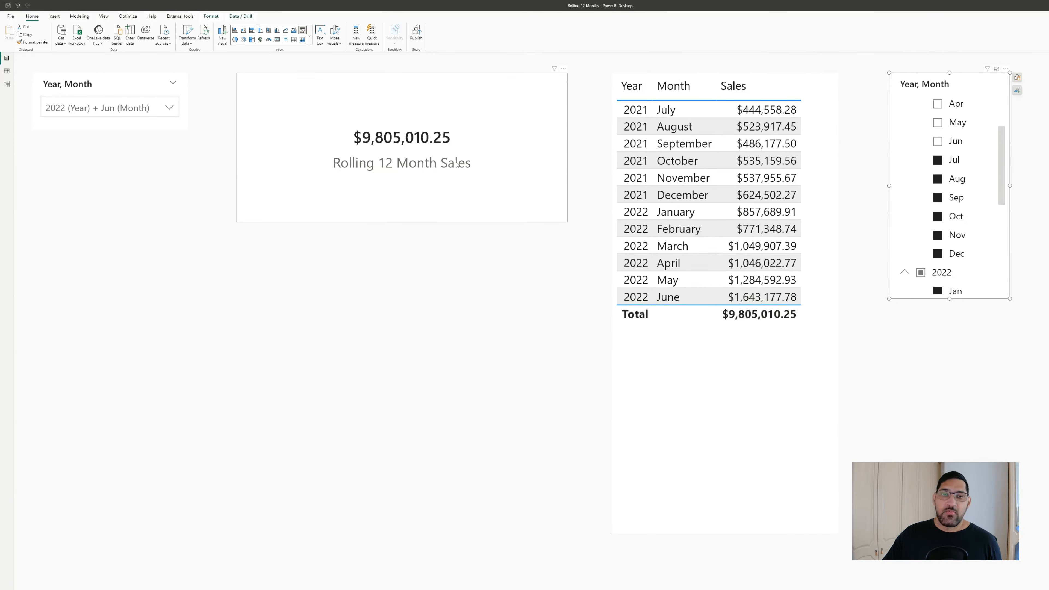
# - Switch the dropdown Year, Month slicer that filters the card from Jun to Jul 2022
pyautogui.click(167, 107)
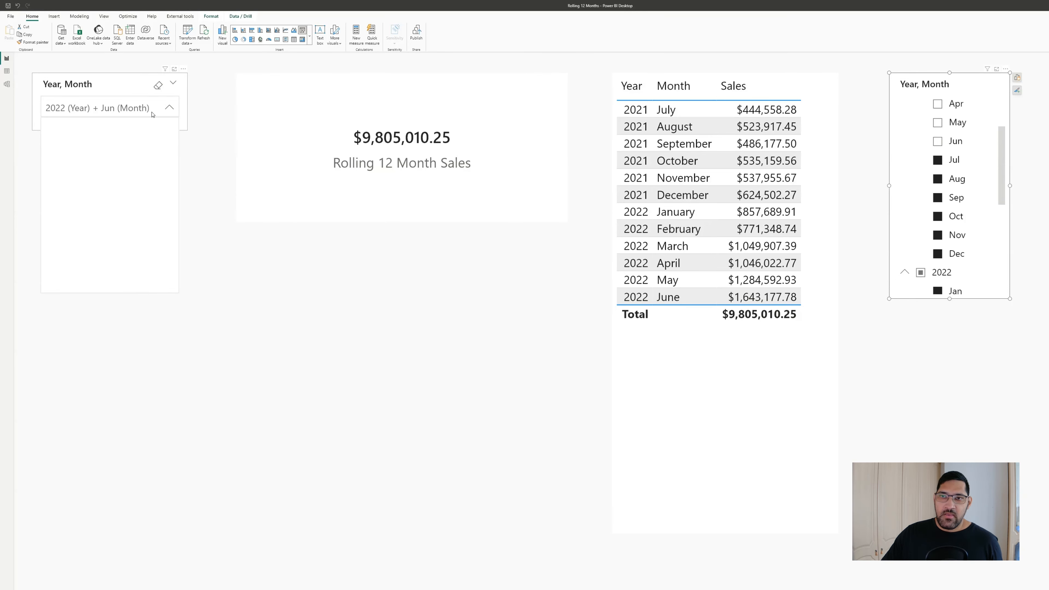
pyautogui.scroll(-1, 106, 194)
pyautogui.scroll(-1, 106, 195)
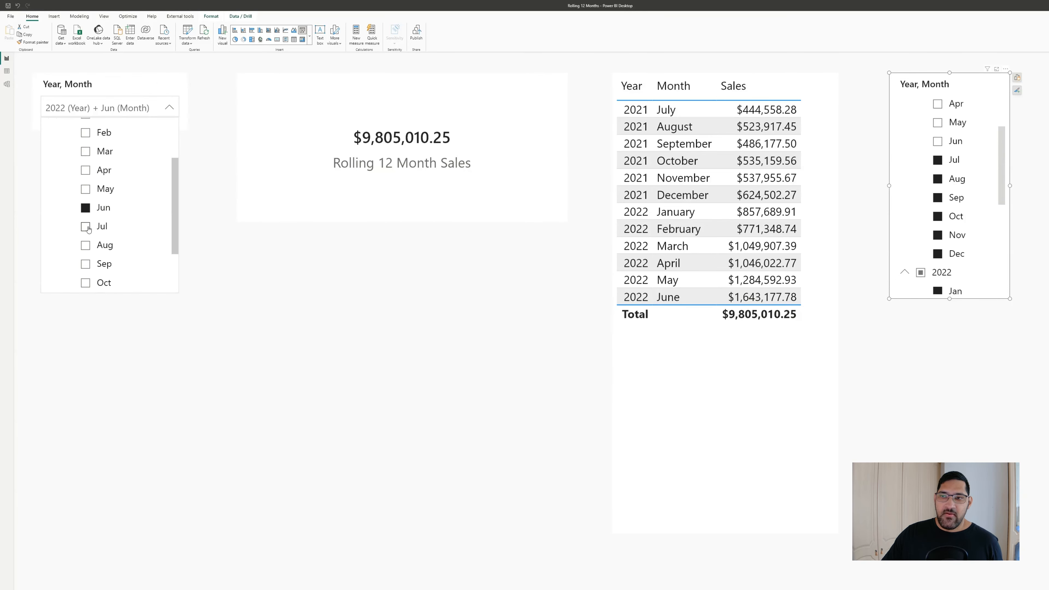
pyautogui.click(86, 227)
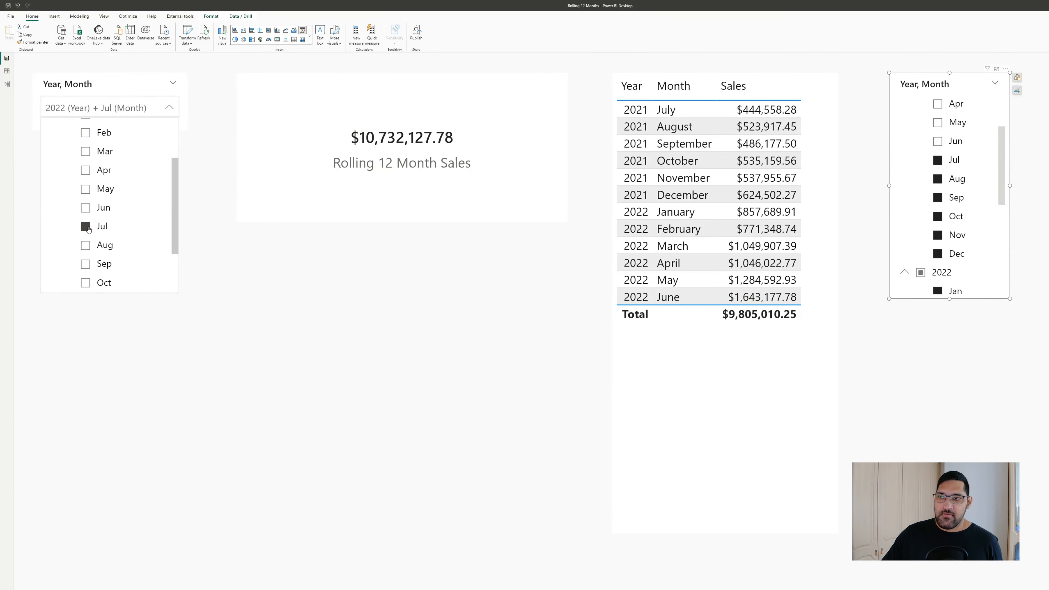
pyautogui.scroll(1, 953, 159)
pyautogui.scroll(-1, 953, 159)
# - Shift the sales table's 12-month window by deselecting Jul 2021 and adding Jul 2022 in the list slicer
pyautogui.click(953, 161)
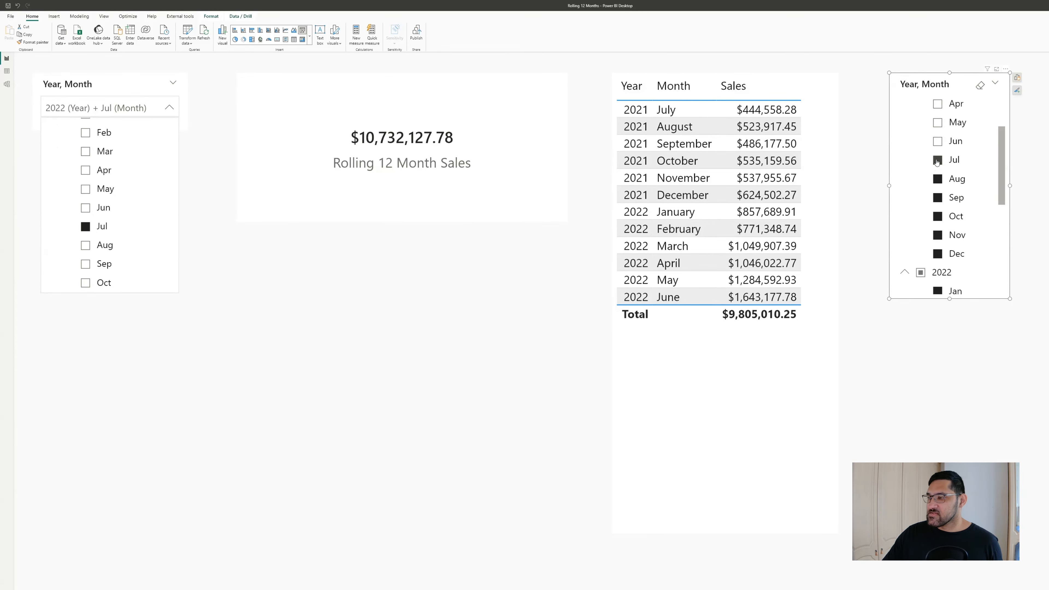
pyautogui.scroll(-3, 938, 227)
pyautogui.scroll(-1, 938, 228)
pyautogui.click(938, 282)
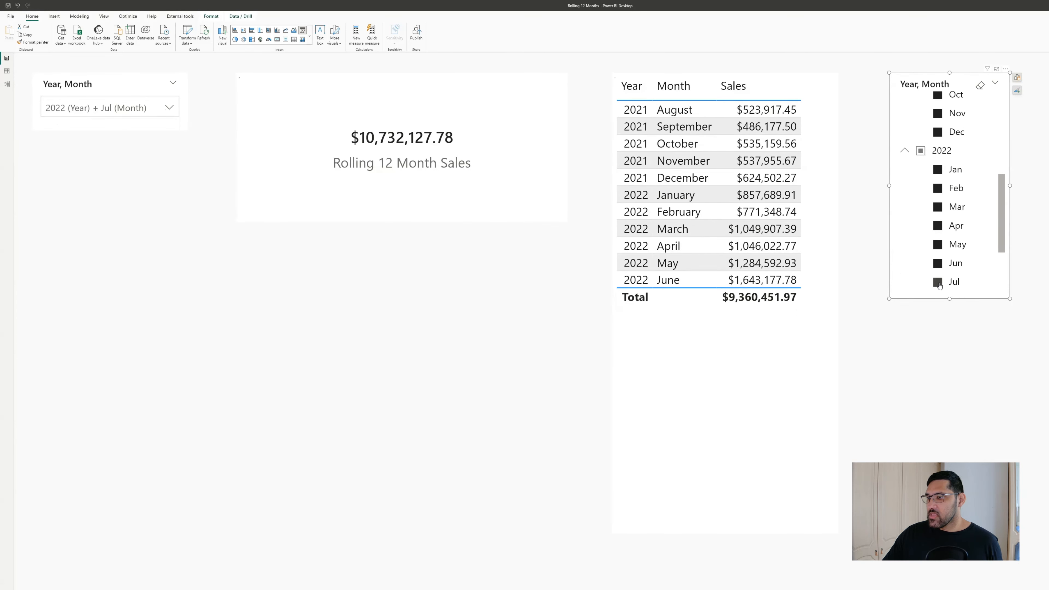